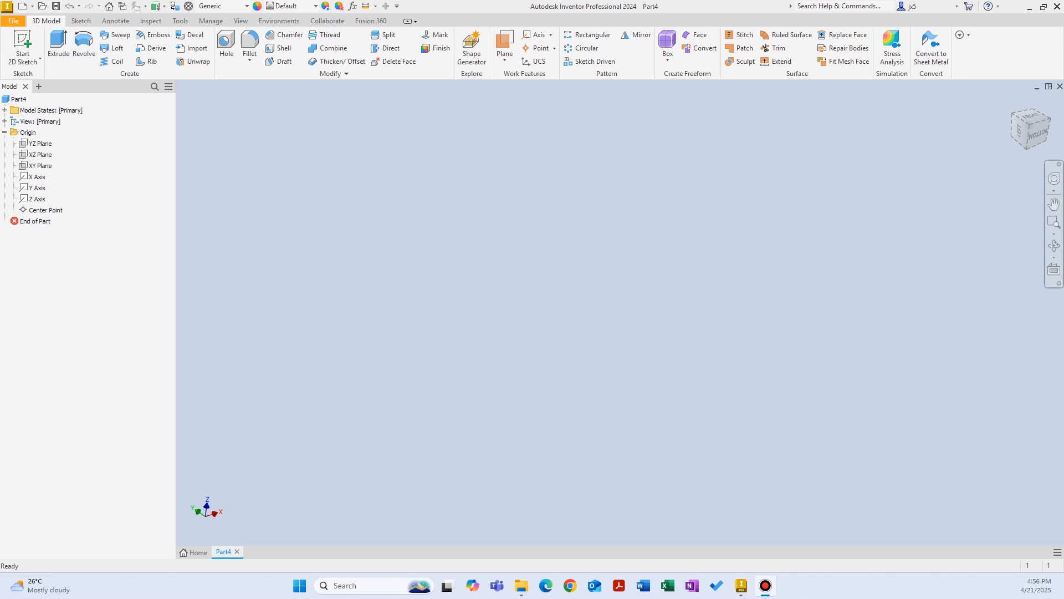
Step: Examine the origin planes and axes of the part by highlighting them together in the model
left_click(40, 165)
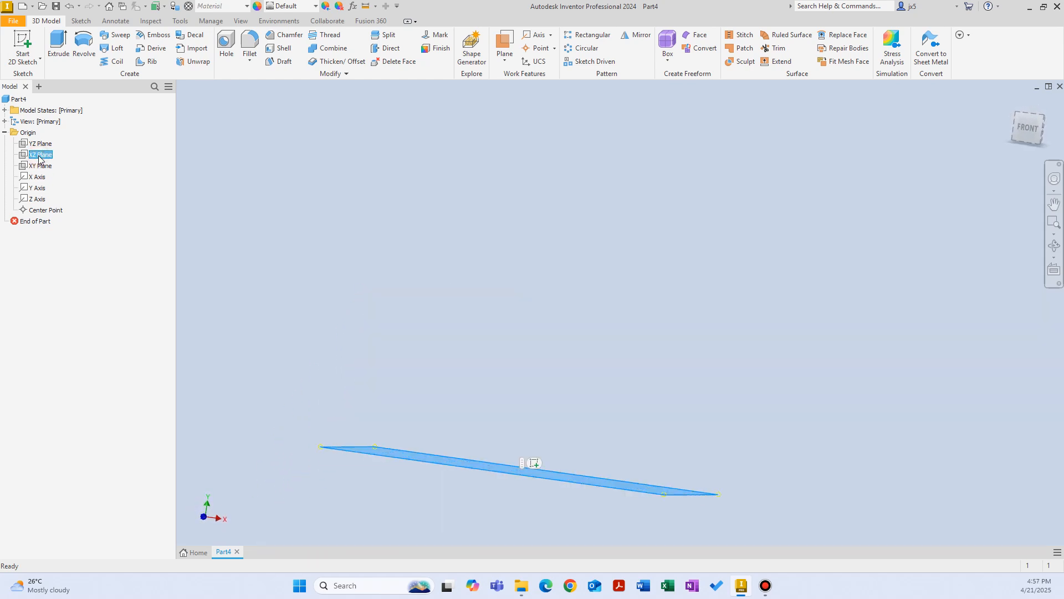
left_click(42, 144)
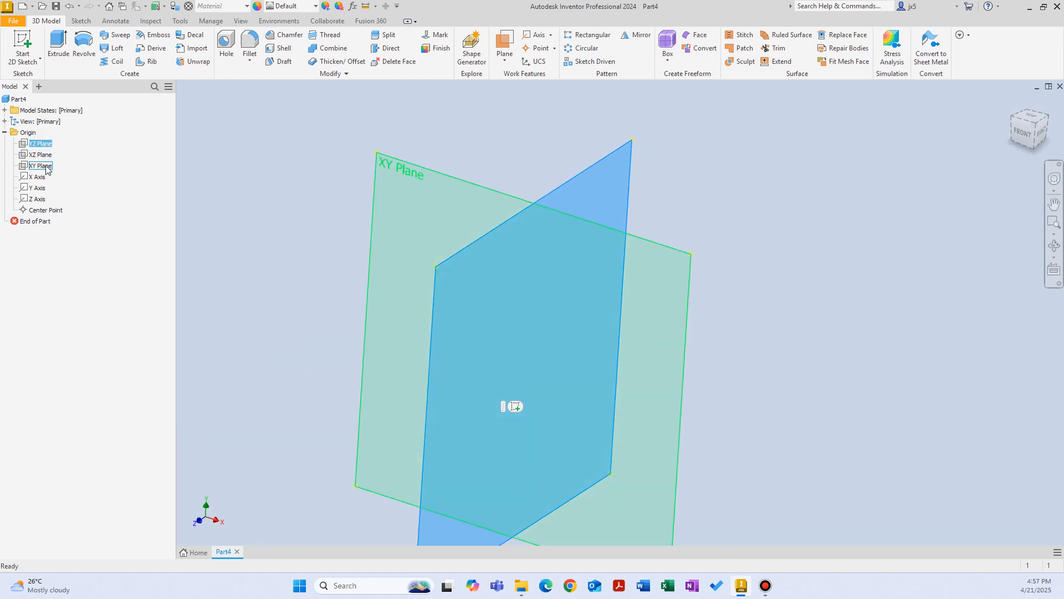
left_click(44, 166, "shift")
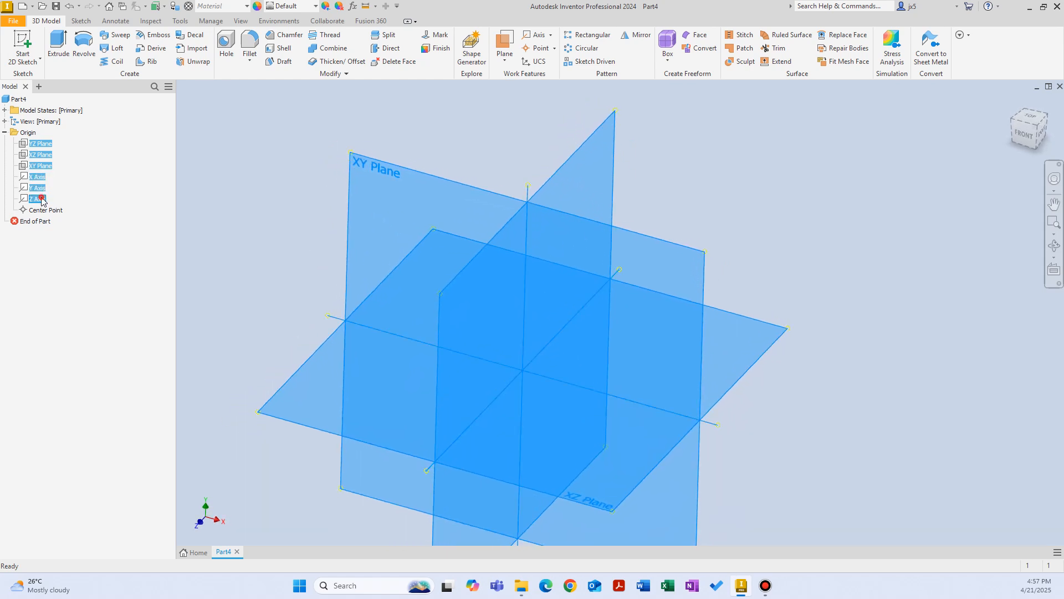
left_click(54, 211, "shift")
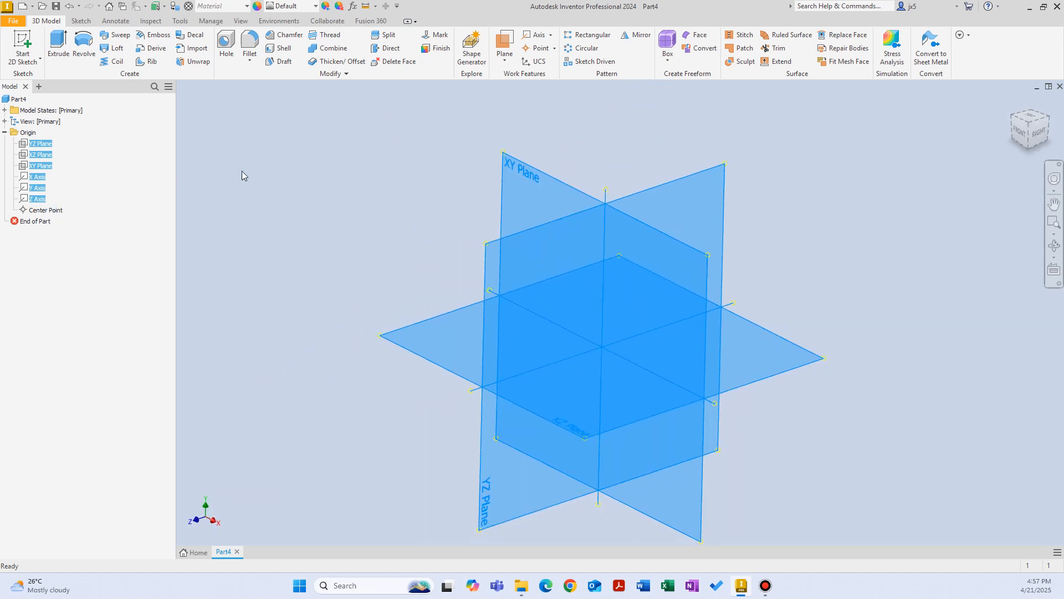
left_click(372, 191)
Step: Start a 2D sketch on the XY plane and draw a two-point rectangle with its first corner at the origin
left_click(21, 44)
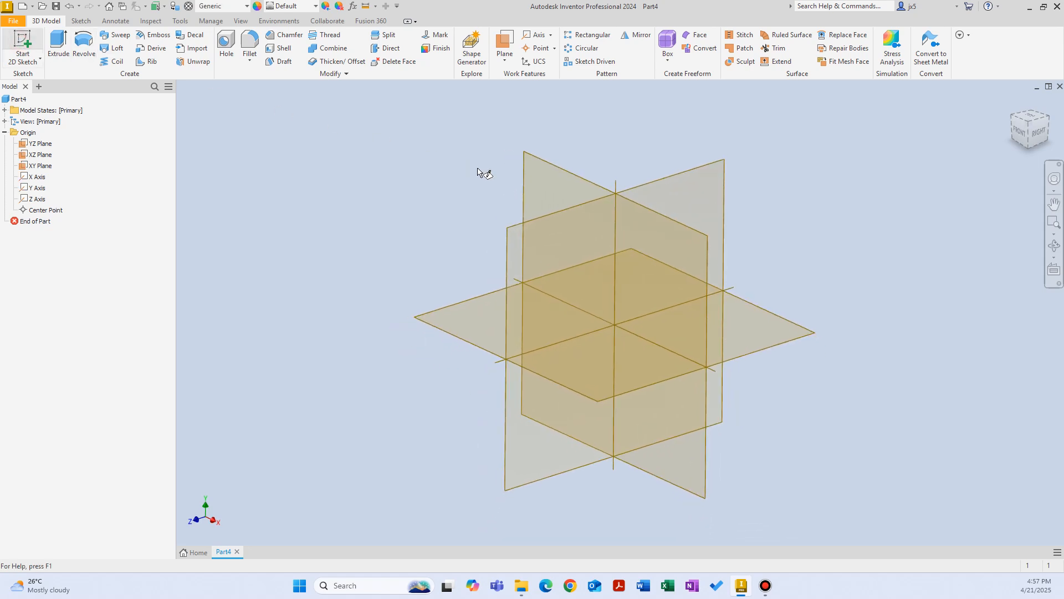
left_click(547, 162)
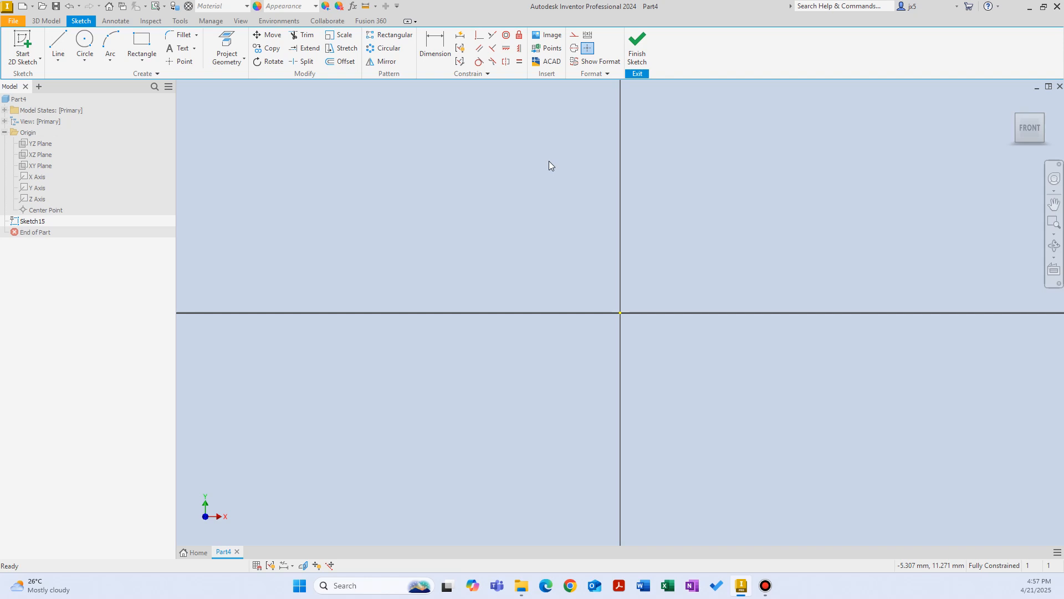
right_click(540, 194)
left_click(576, 181)
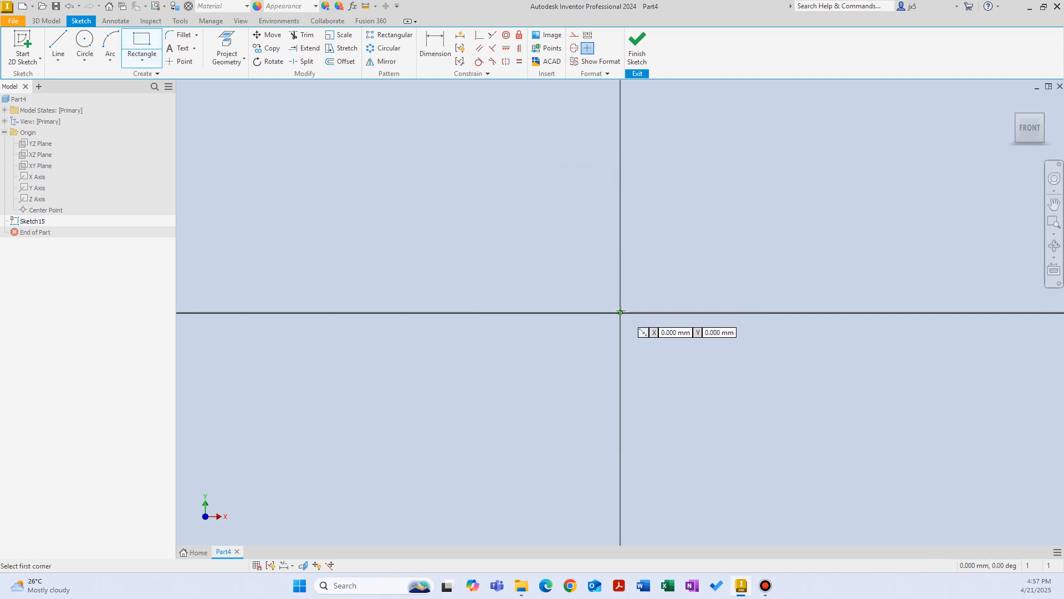
left_click(620, 313)
left_click(996, 91)
middle_click_drag(873, 147, 437, 274)
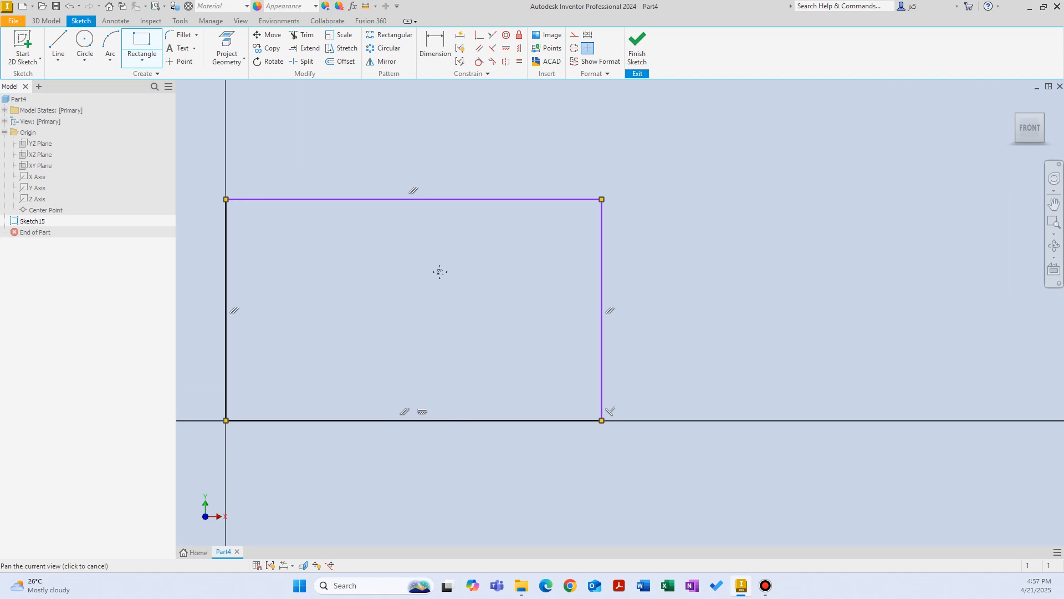
key("Escape")
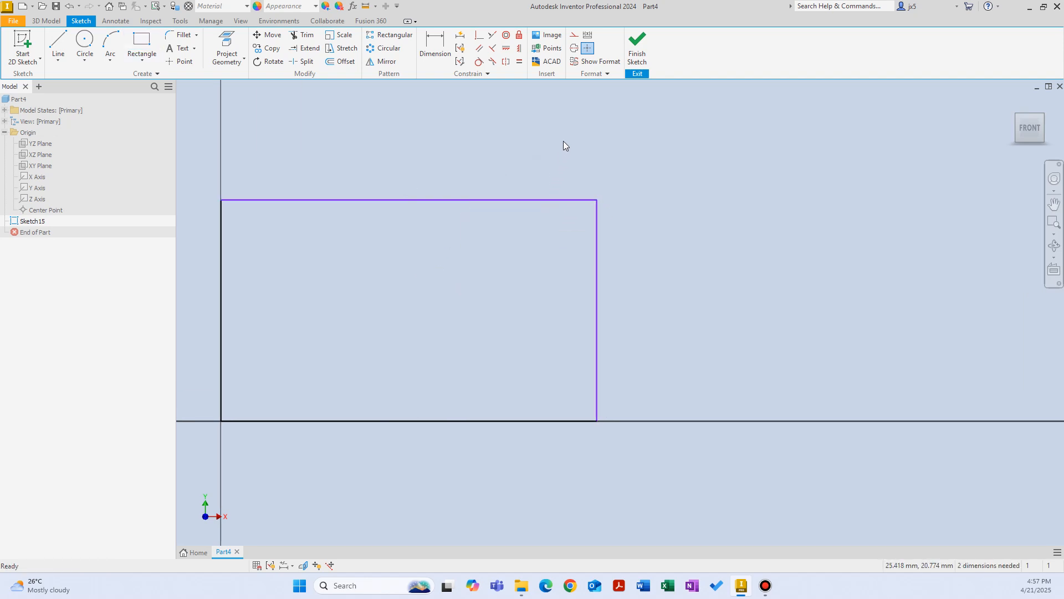
Step: Finish the sketch and extrude the rectangle 10 mm into a solid block
right_click(561, 134)
left_click(565, 165)
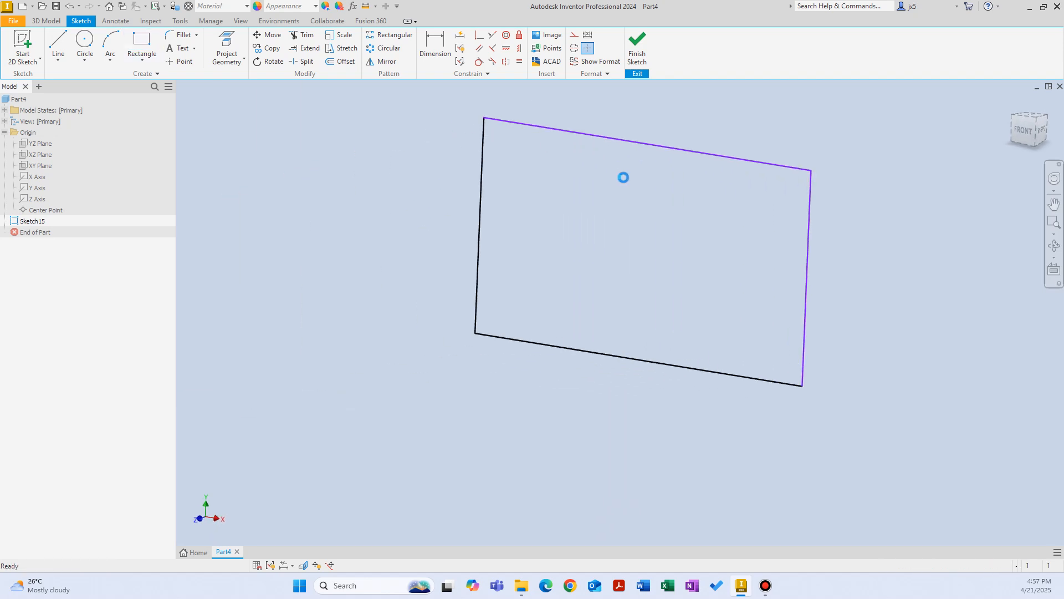
right_click(520, 183)
left_click(552, 167)
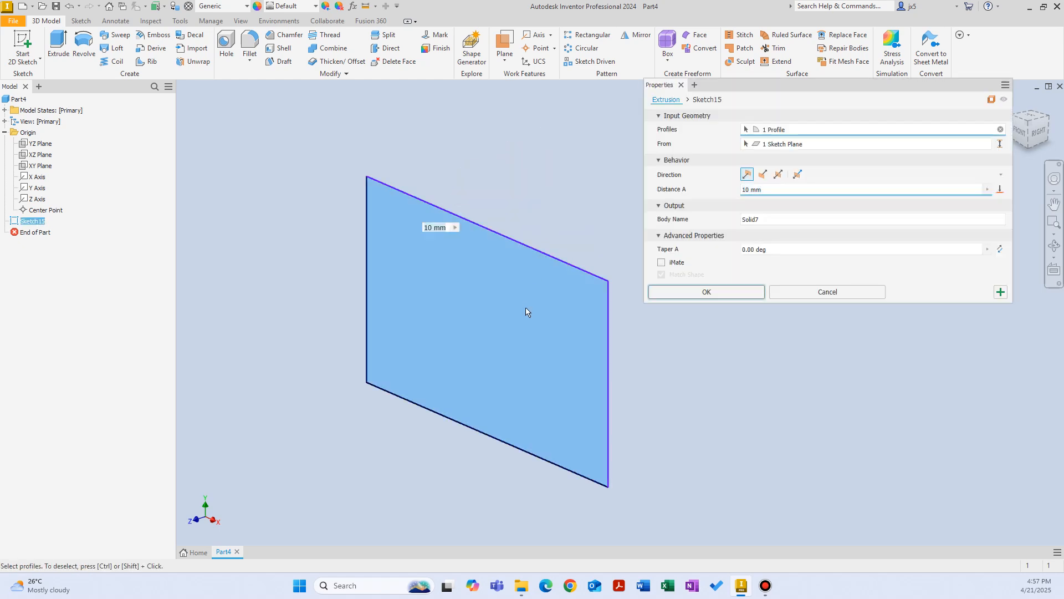
left_click(691, 292)
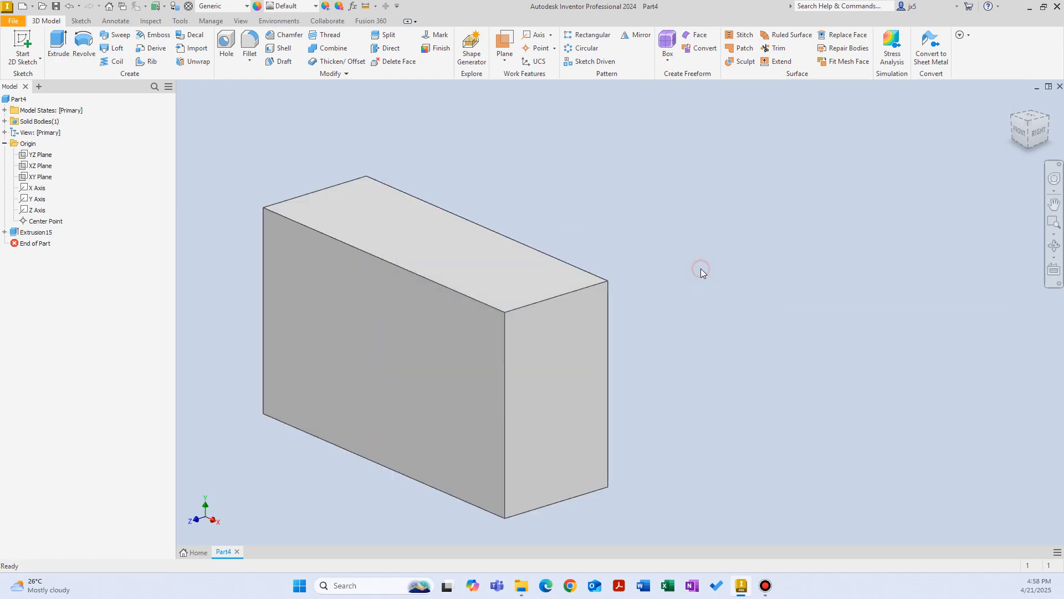
Step: Start a 2D sketch on the XZ plane and draw a two-point rectangle inside the block's outline
middle_click_drag(701, 268, 574, 205, "shift")
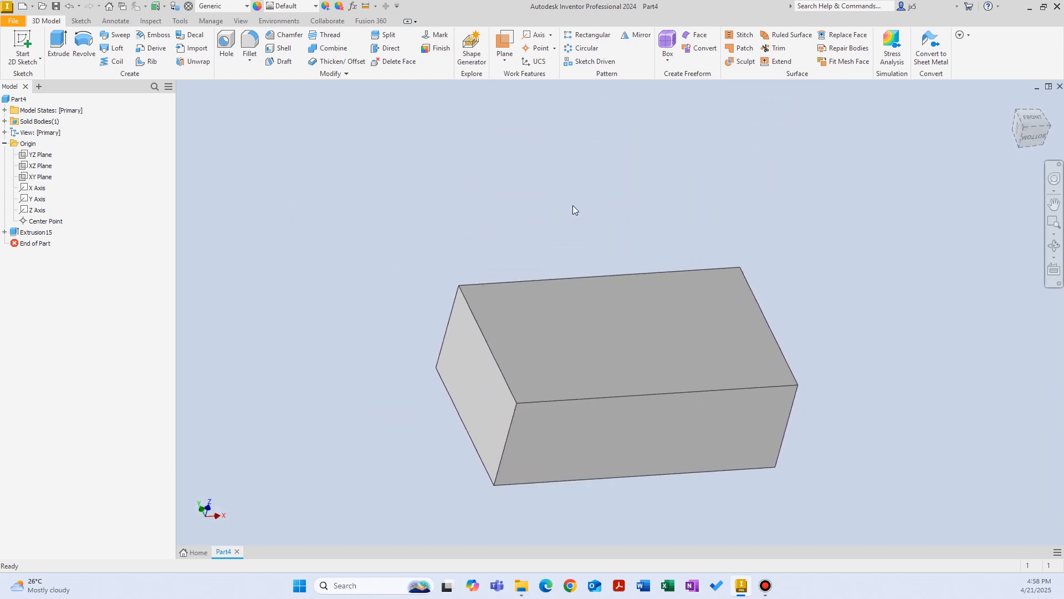
left_click(40, 176)
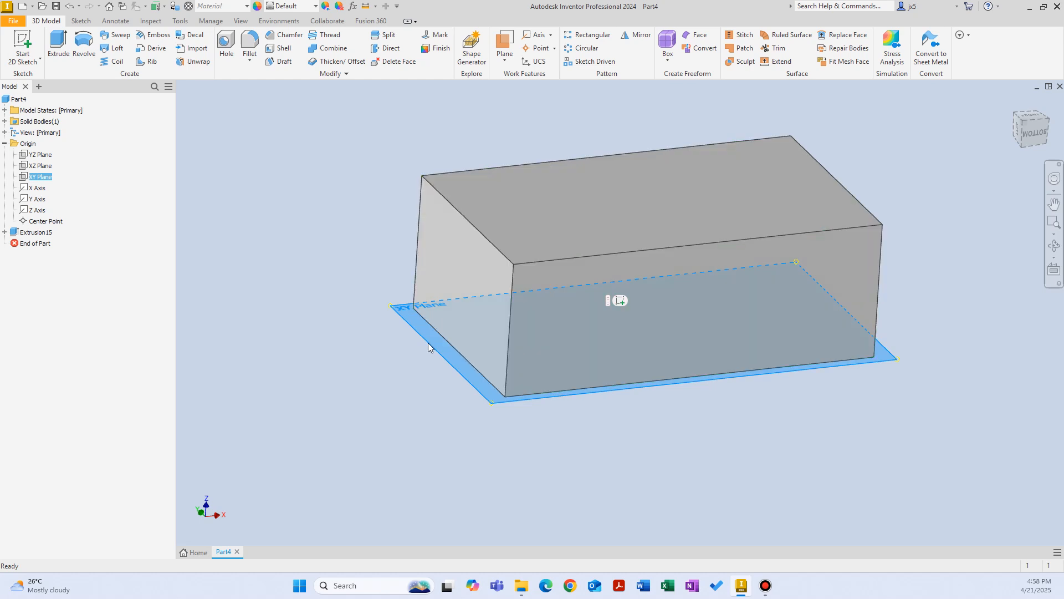
left_click(40, 166)
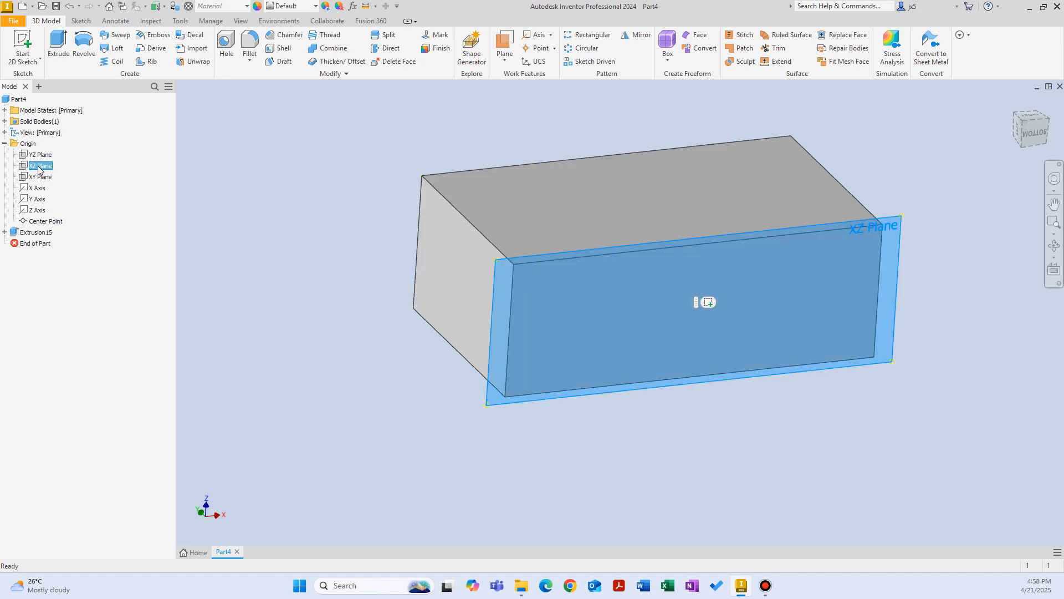
key("F6")
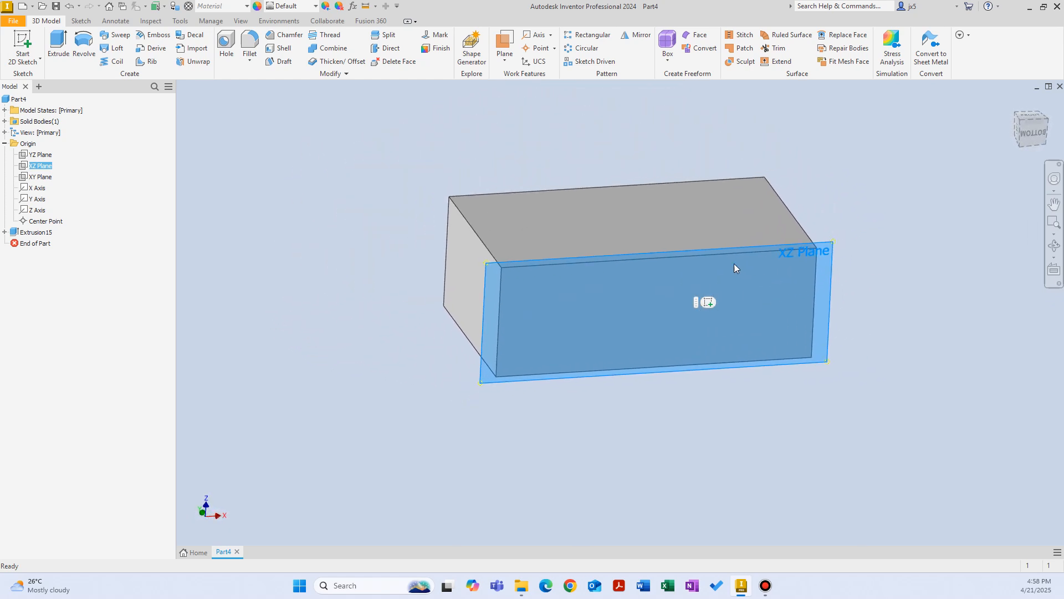
right_click(833, 183)
left_click(836, 214)
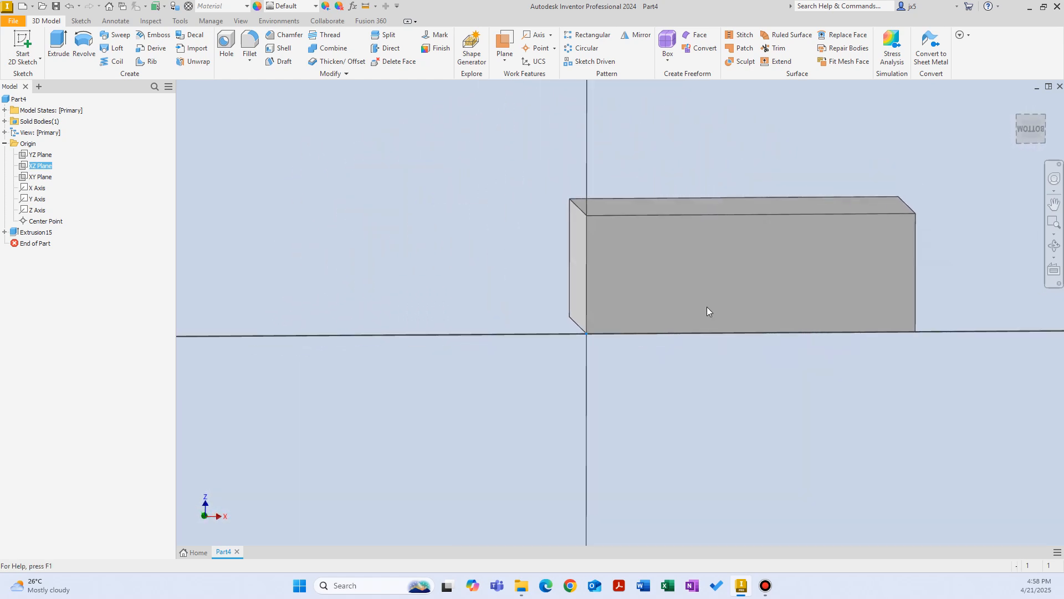
right_click(687, 191)
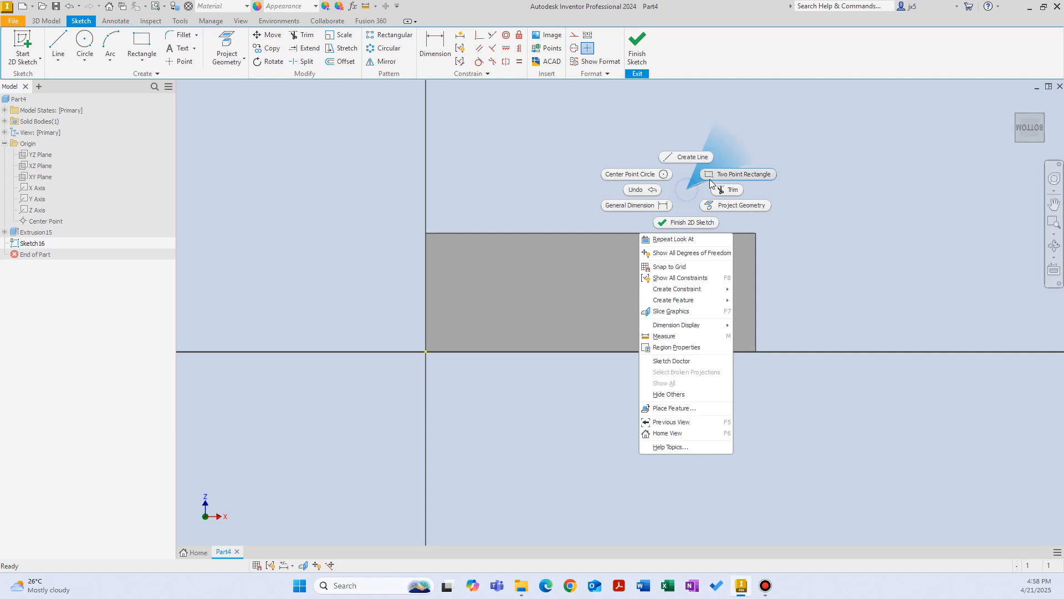
left_click(711, 180)
left_click(476, 256)
left_click(703, 330)
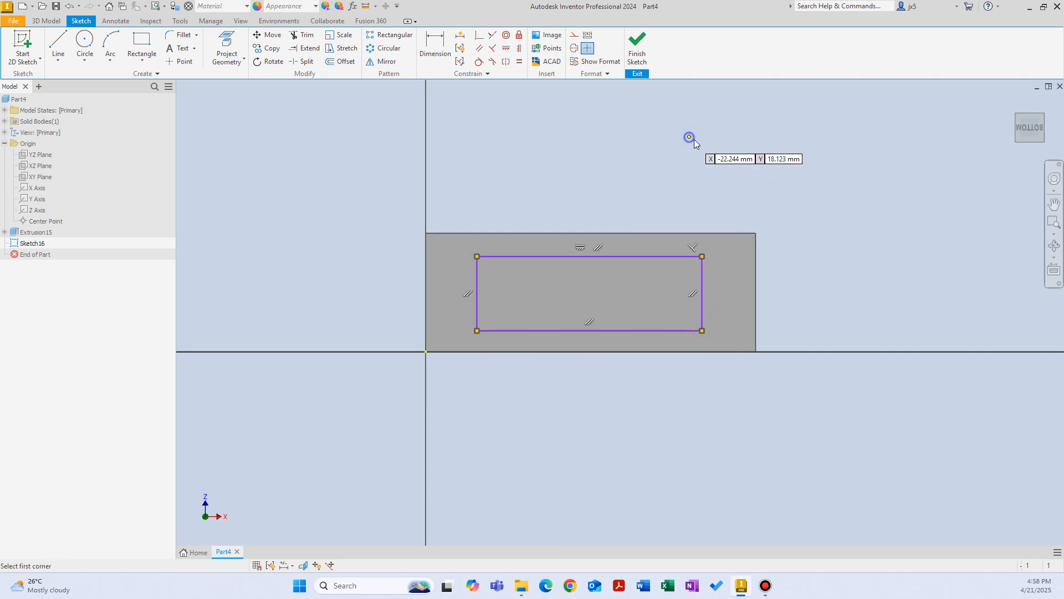
Step: Finish the sketch and extrude the rectangle 10 mm in the flipped direction, outward from the block
right_click(729, 139)
left_click(738, 173)
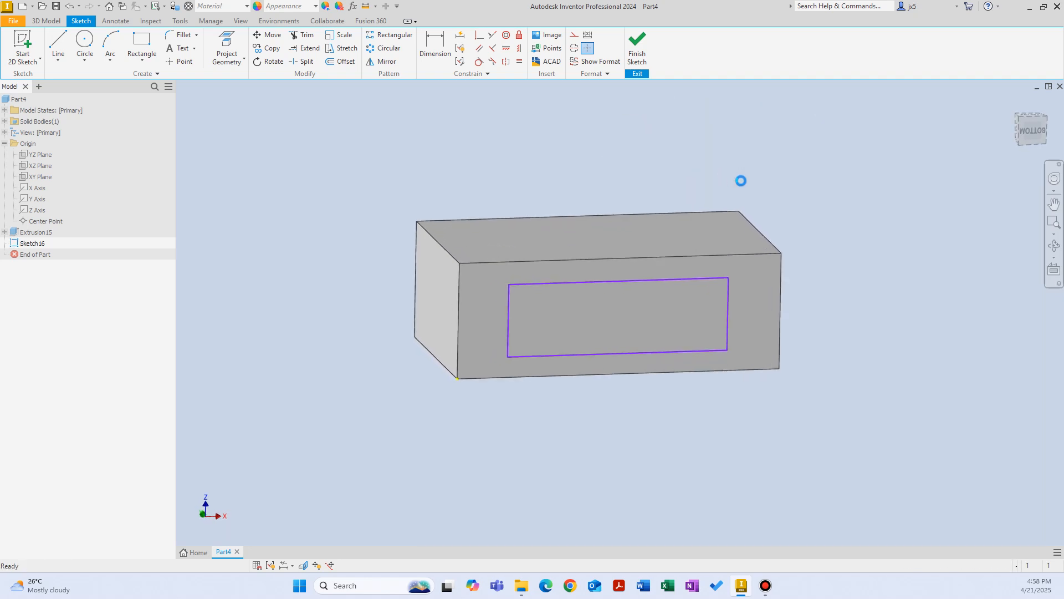
right_click(777, 168)
left_click(799, 153)
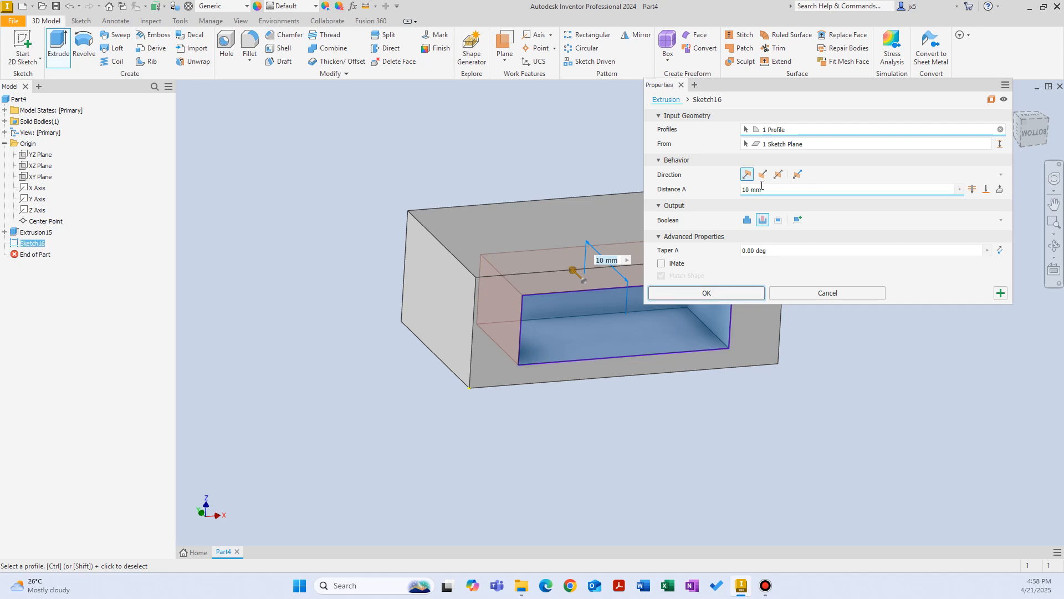
left_click(763, 175)
left_click(736, 294)
middle_click_drag(804, 296, 638, 260, "shift")
Step: Delete the second extrusion, the one projecting from the block's XZ side, together with its sketch
left_click(36, 244)
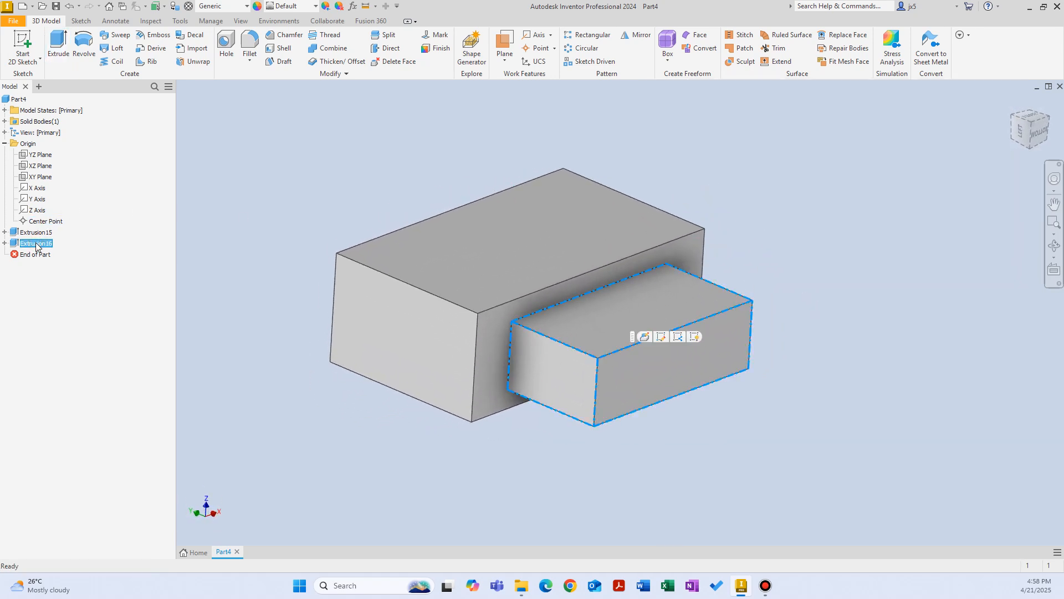
key("Delete")
left_click(299, 203)
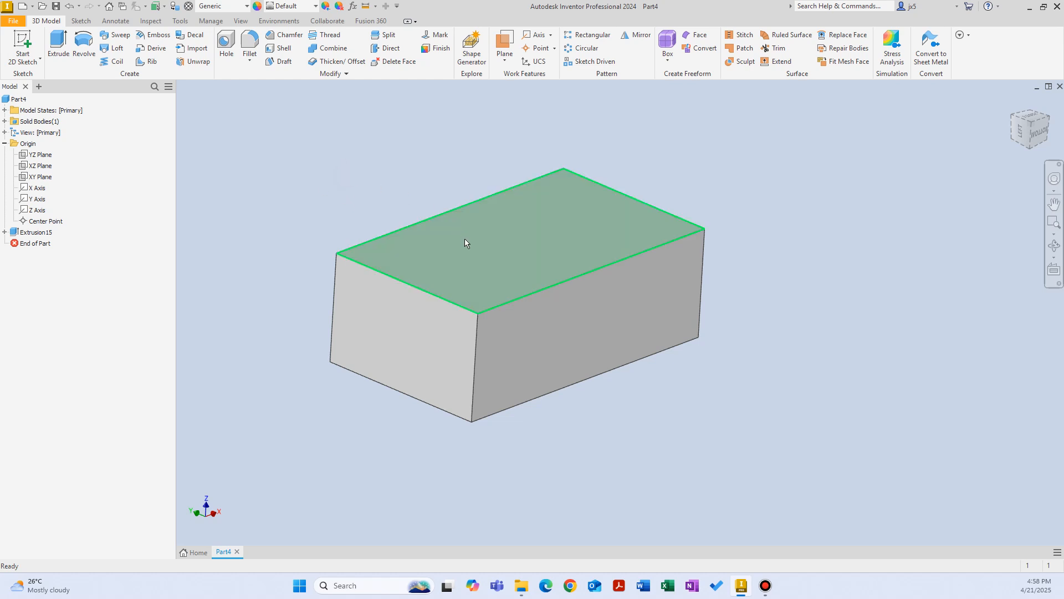
Step: Examine the block's faces one after another as possible planes for a new sketch
left_click(438, 328)
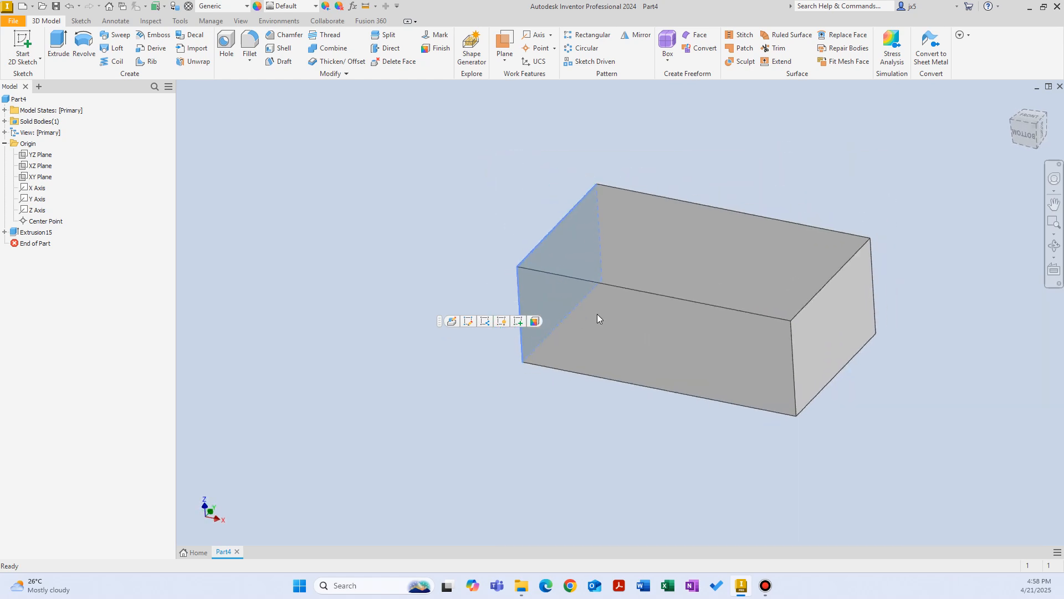
left_click(773, 360)
left_click(679, 344)
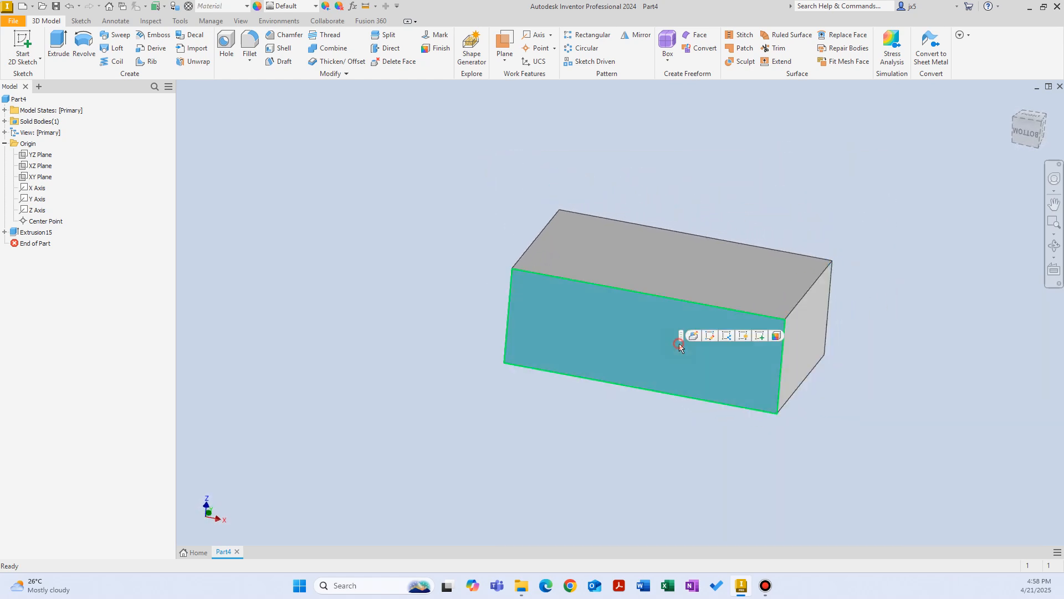
left_click(735, 314)
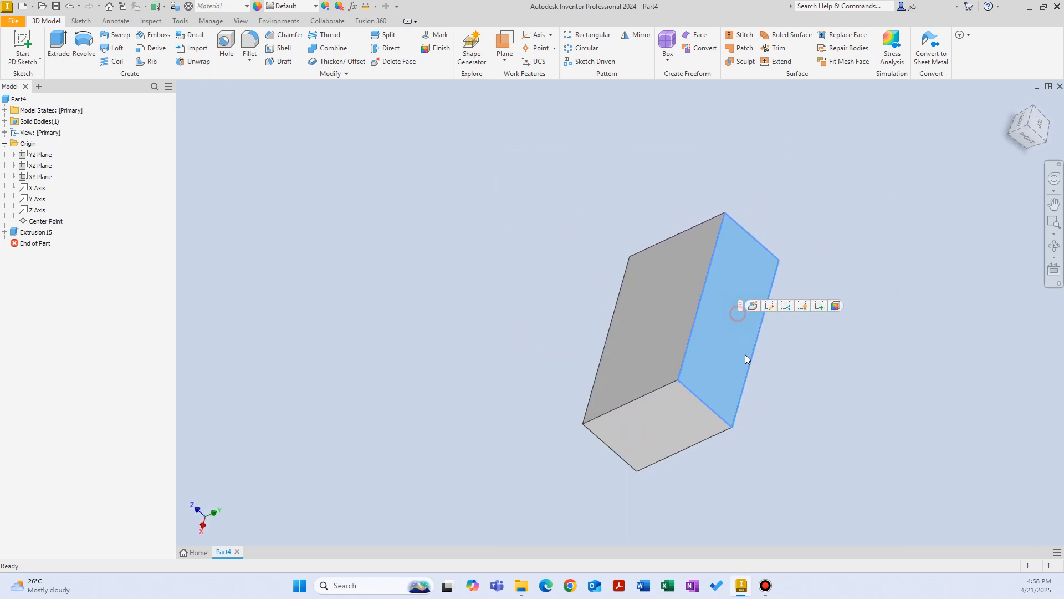
left_click(725, 335)
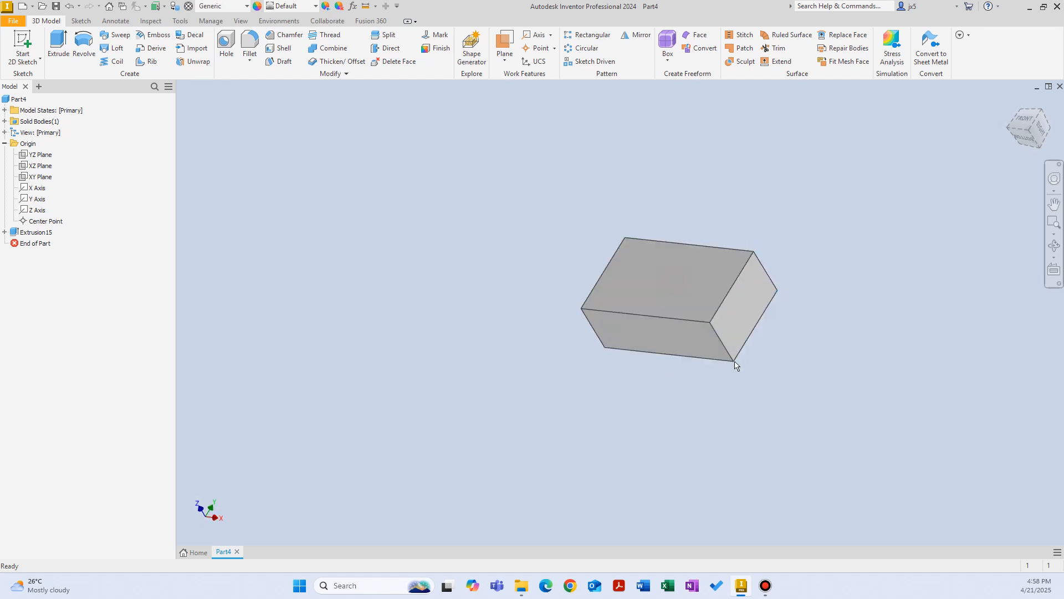
Step: Start a sketch on the block's large front face and draw a centre-point circle about 11.7 mm in diameter near its middle
left_click(694, 286)
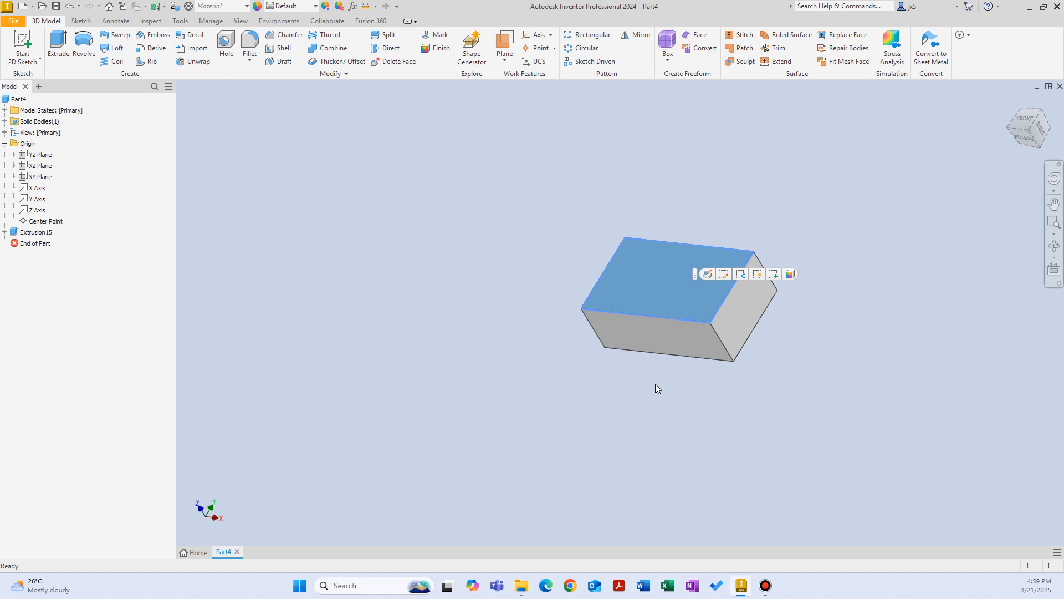
key("Page_Up")
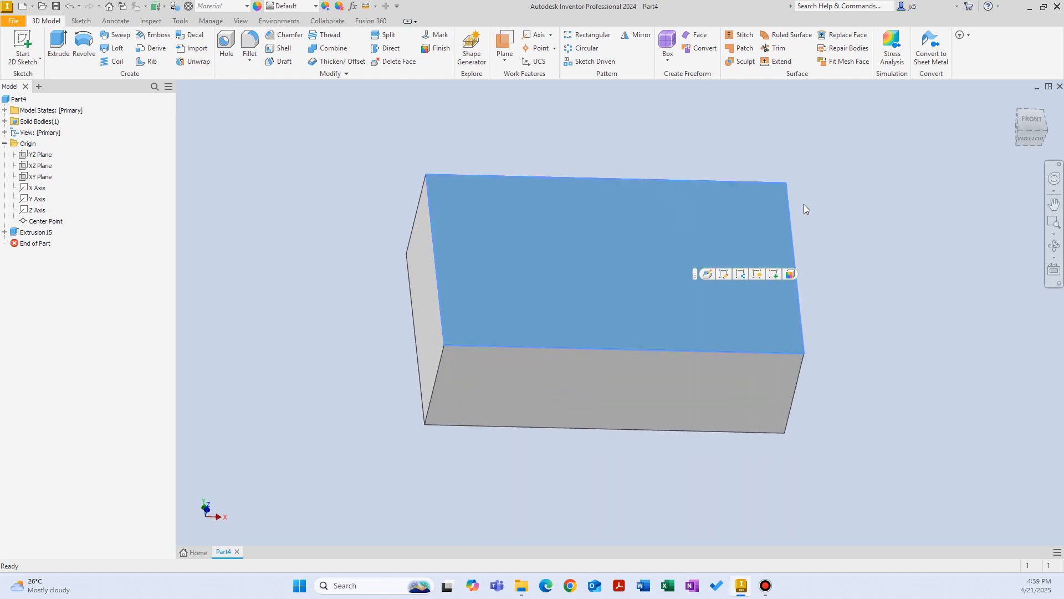
left_click(773, 274)
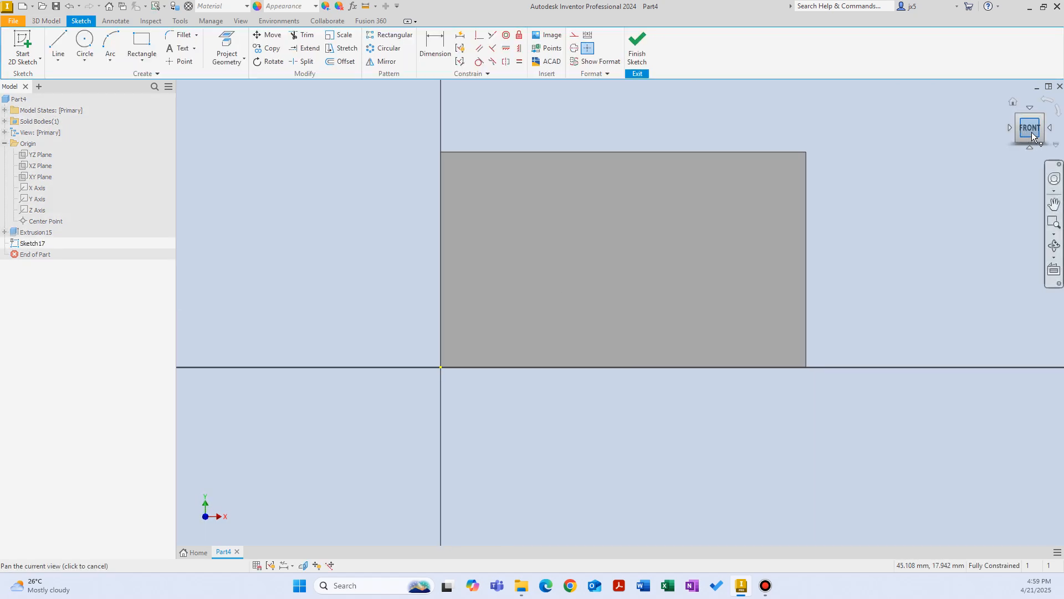
right_click(835, 136)
left_click(893, 122)
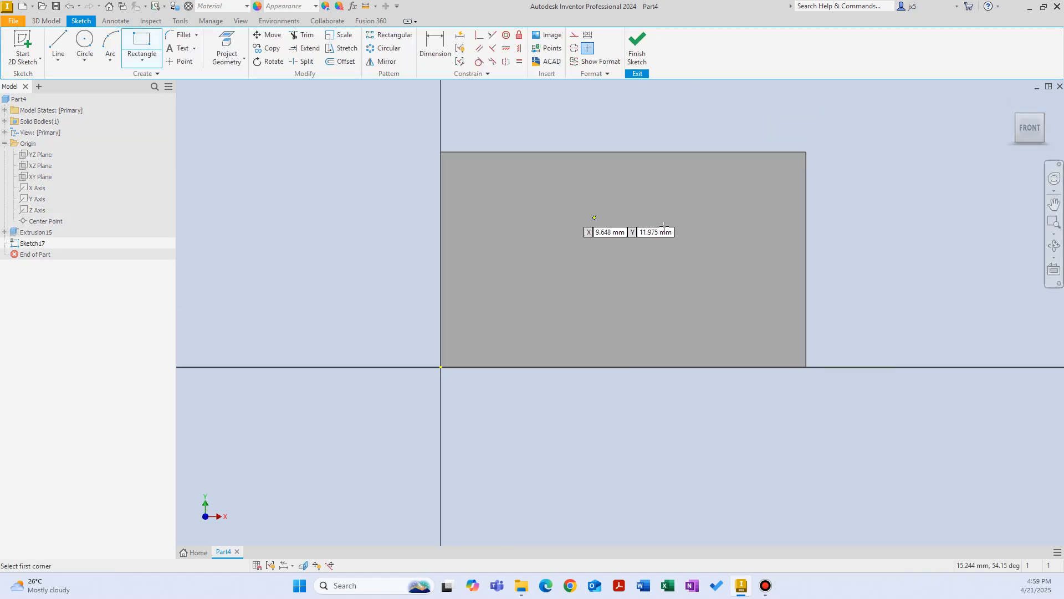
right_click(897, 212)
left_click(865, 195)
left_click(598, 258)
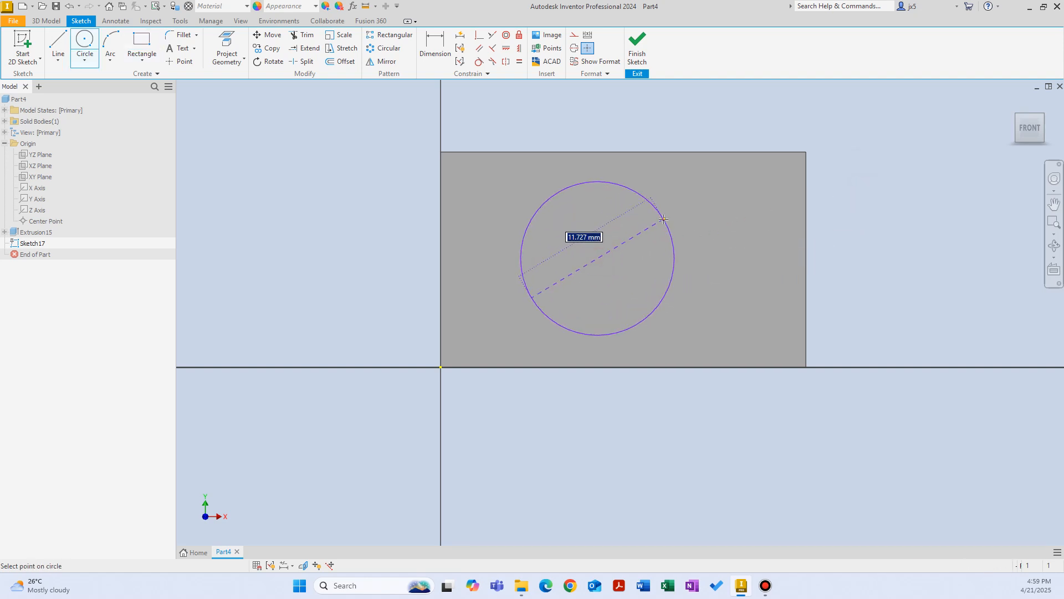
left_click(653, 206)
Step: Finish the sketch and extrude the circle 10 mm outward, joined to the block
right_click(864, 196)
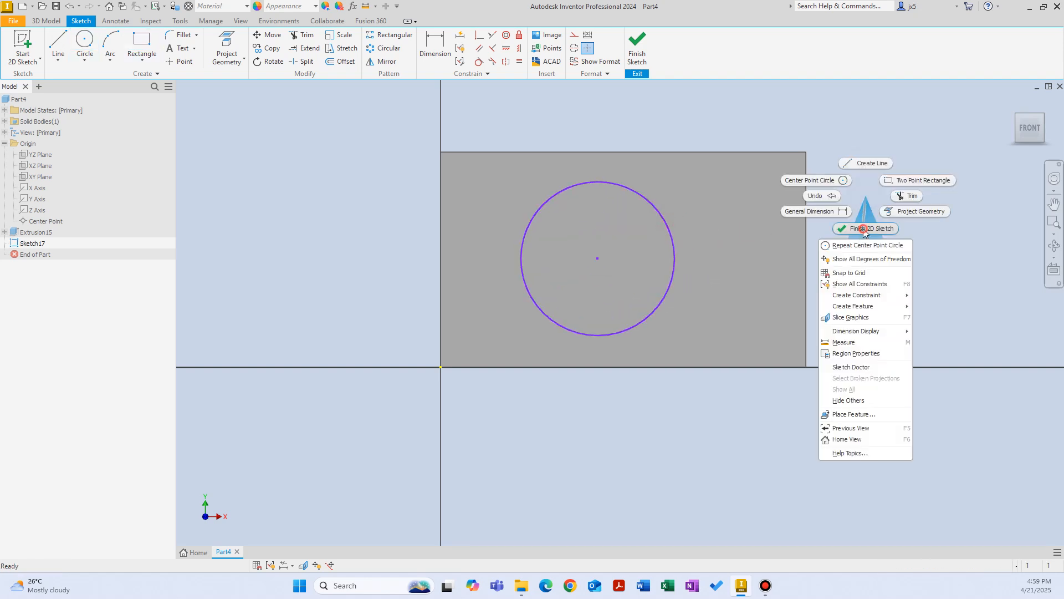
left_click(856, 225)
right_click(851, 175)
left_click(879, 153)
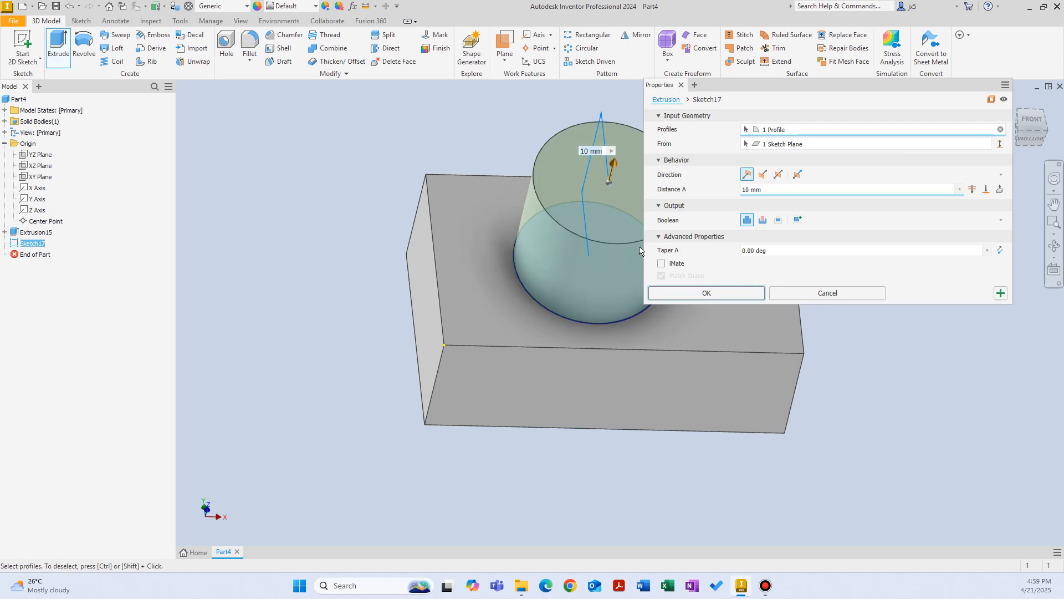
left_click(676, 289)
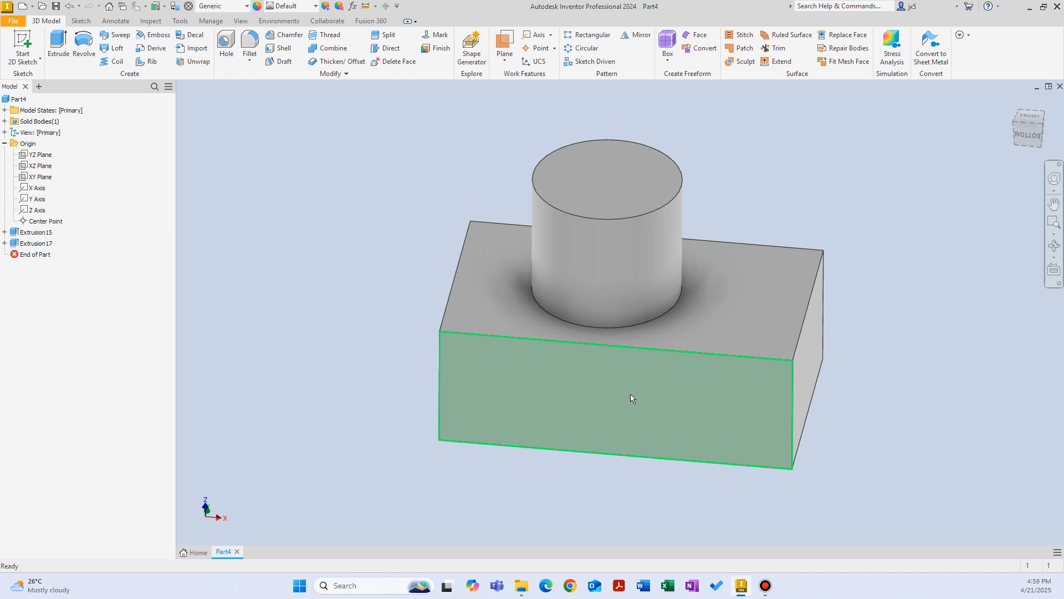
Step: Delete the cylindrical extrusion on the block together with its consumed sketch
mouse_move(630, 397)
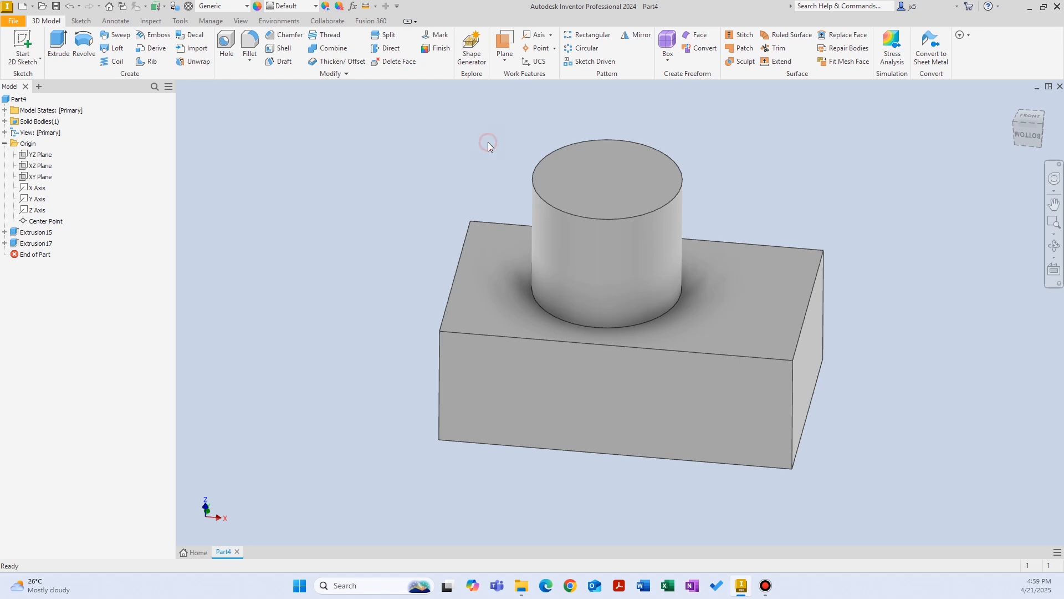
left_click(36, 243)
key("Delete")
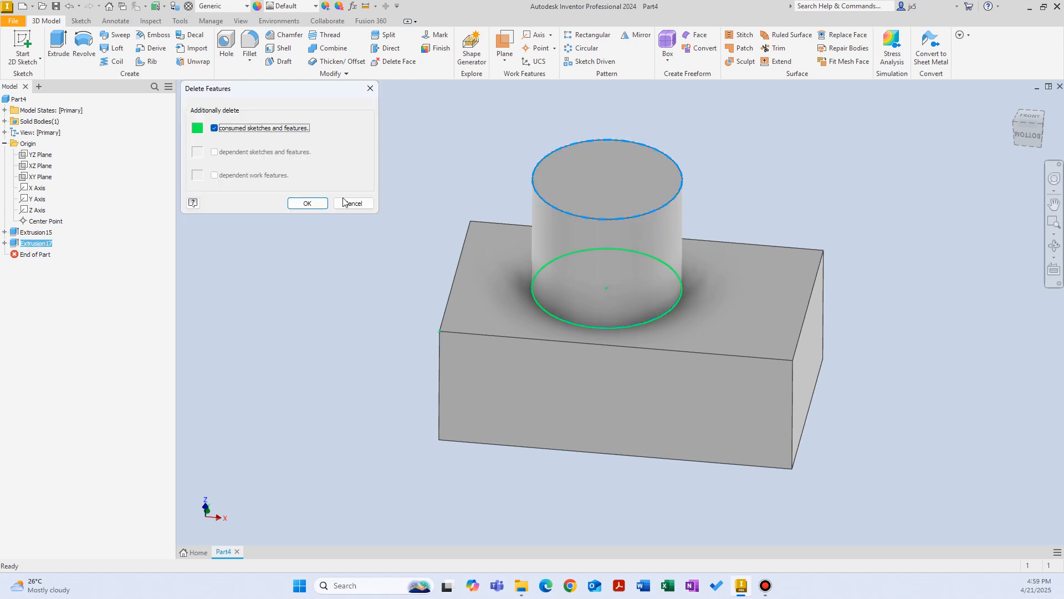
left_click(308, 203)
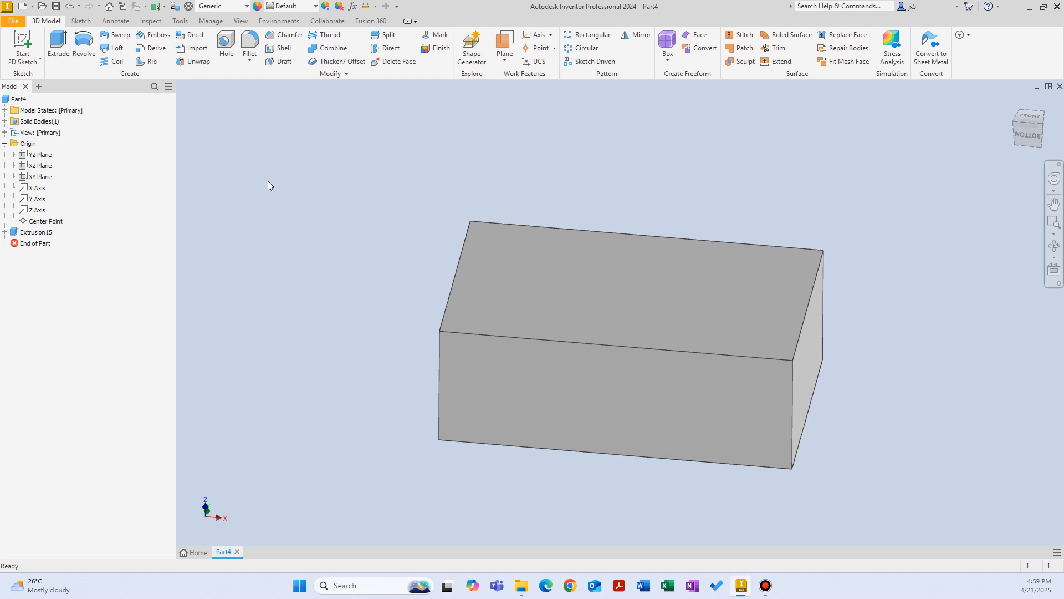
Step: Try out a work plane running diagonally through two opposite vertical edges of the block, and undo it
middle_click_drag(382, 245, 478, 157, "shift")
key("]")
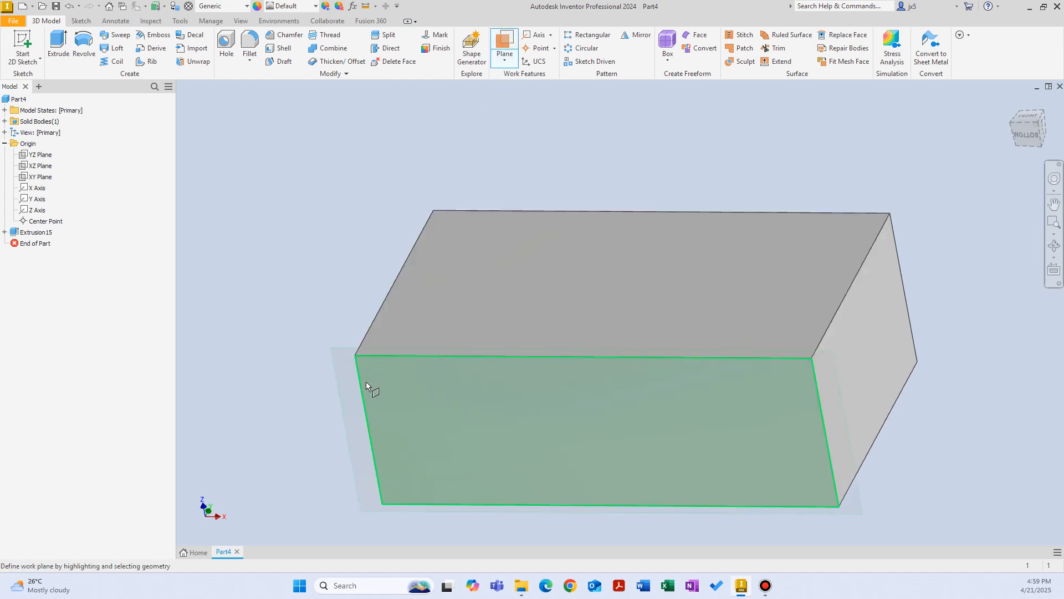
left_click(361, 384)
left_click(899, 247)
mouse_move(900, 248)
middle_mouse_down("shift")
mouse_move(901, 258)
mouse_move(887, 256)
middle_mouse_up("shift")
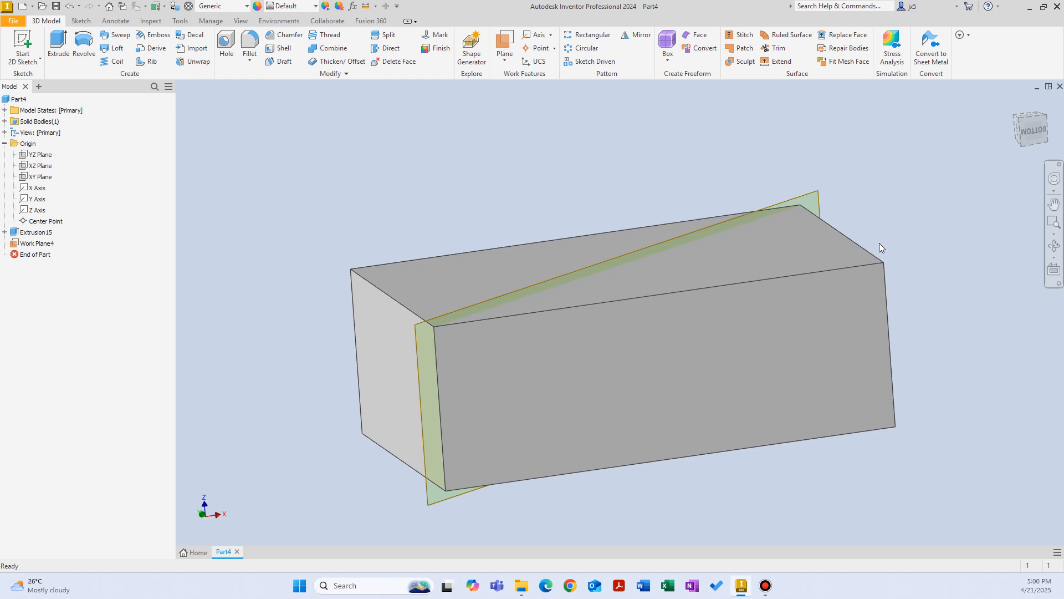
middle_click_drag(920, 259, 919, 255, "shift")
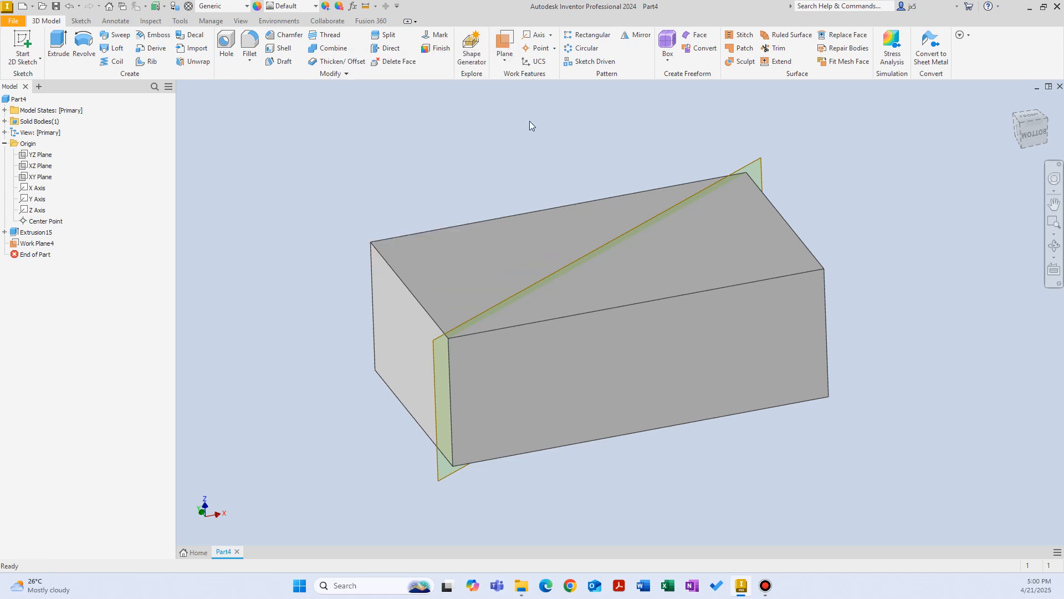
left_click(70, 7)
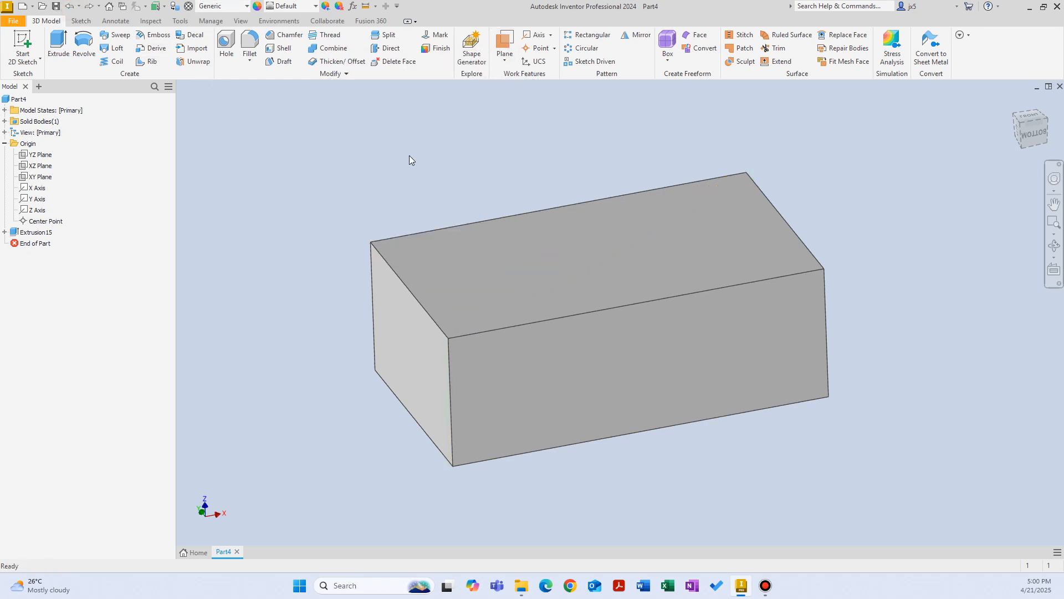
Step: Create a work plane through two diagonally opposite vertical edges of the block
left_click(504, 45)
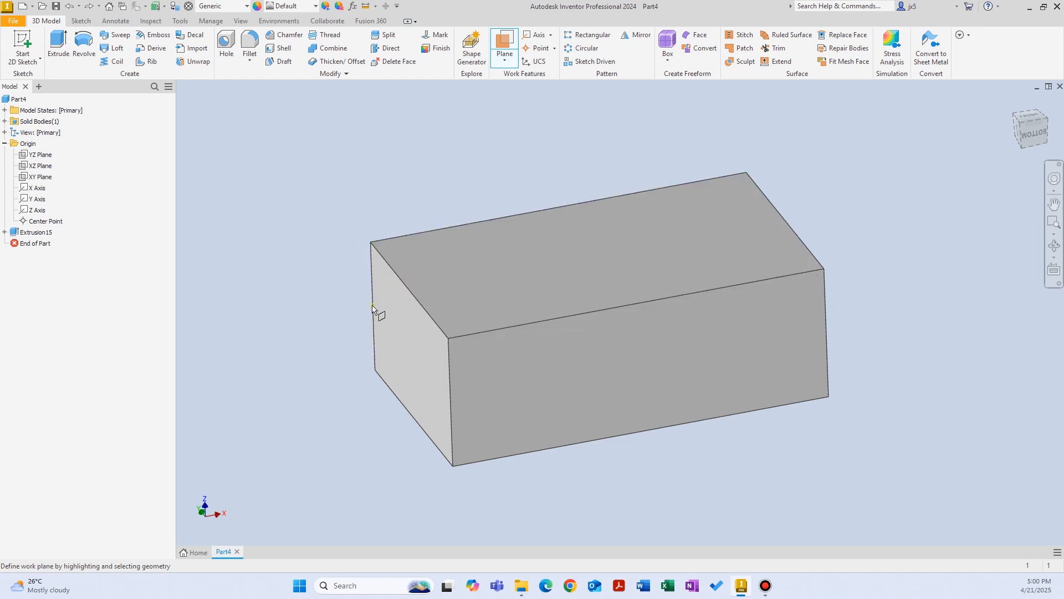
left_click(451, 370)
middle_click_drag(554, 374, 743, 298, "shift")
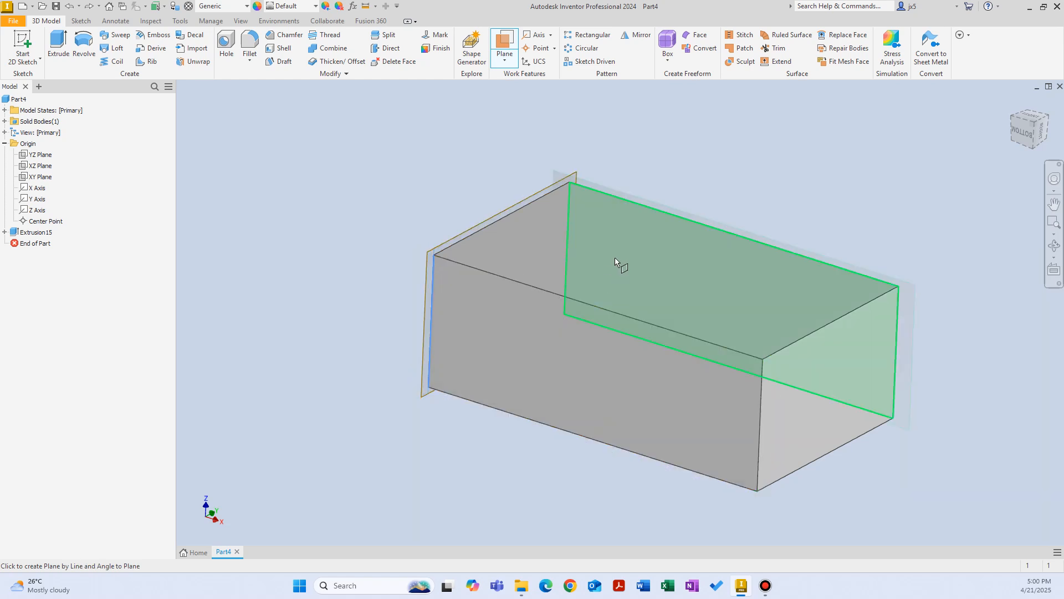
left_click(897, 340)
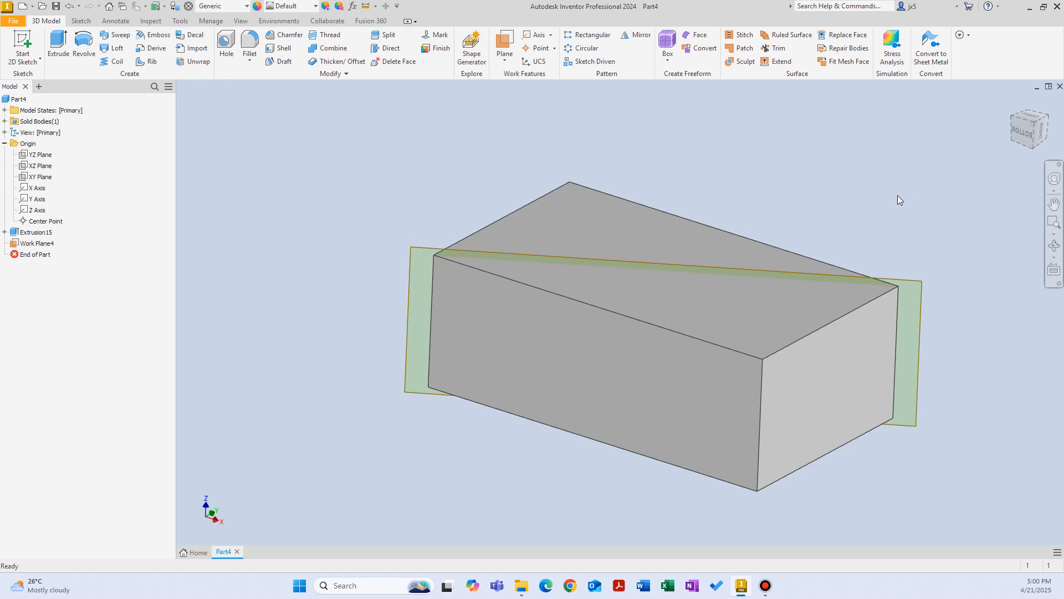
Step: Start a sketch on the diagonal work plane and draw a centre-point circle about 3 mm in diameter near one upper corner of the block
right_click(878, 152)
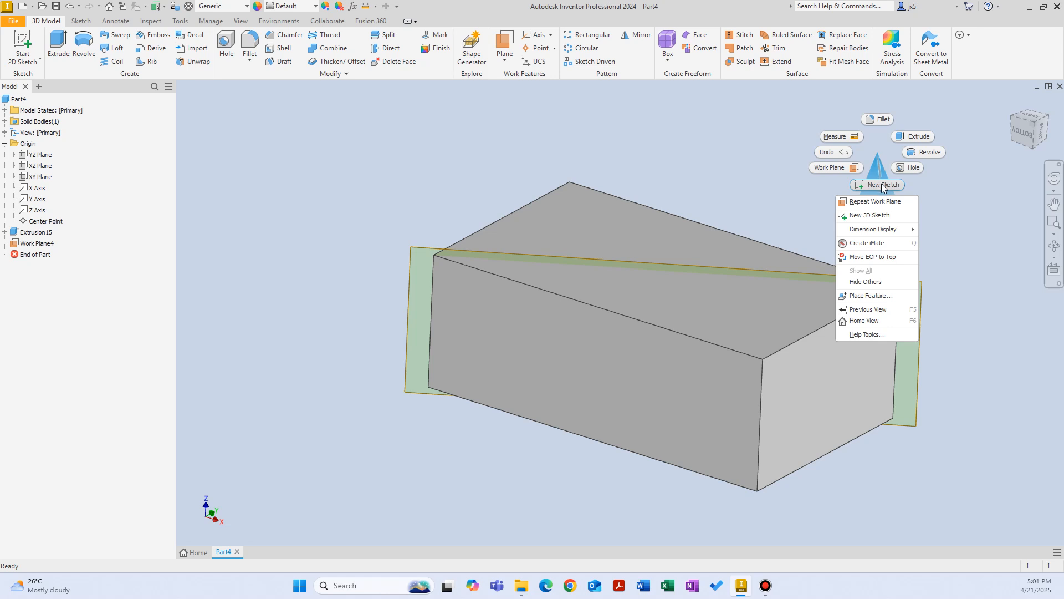
left_click(883, 185)
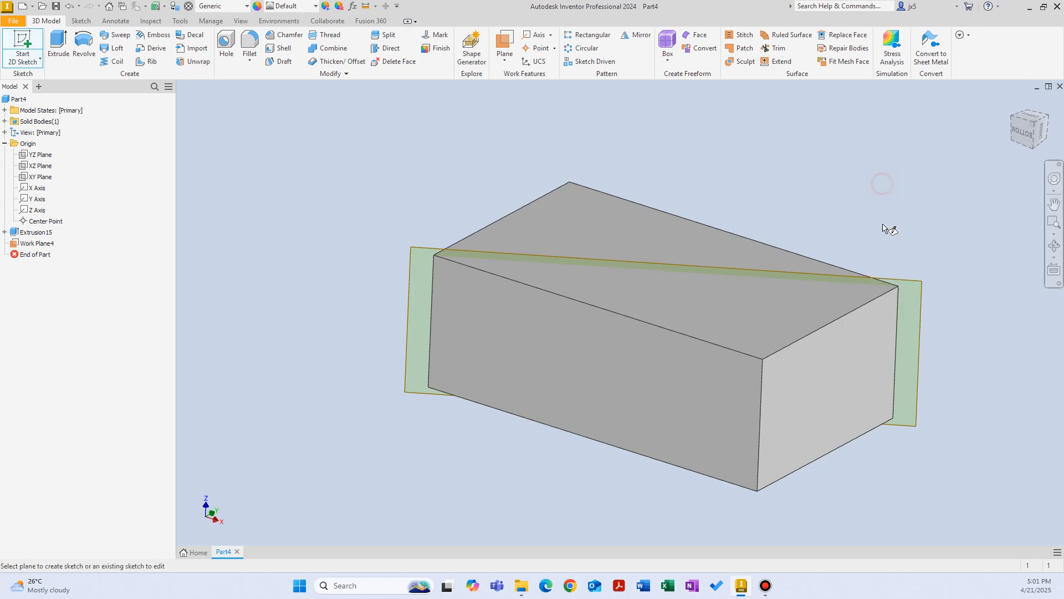
left_click(918, 288)
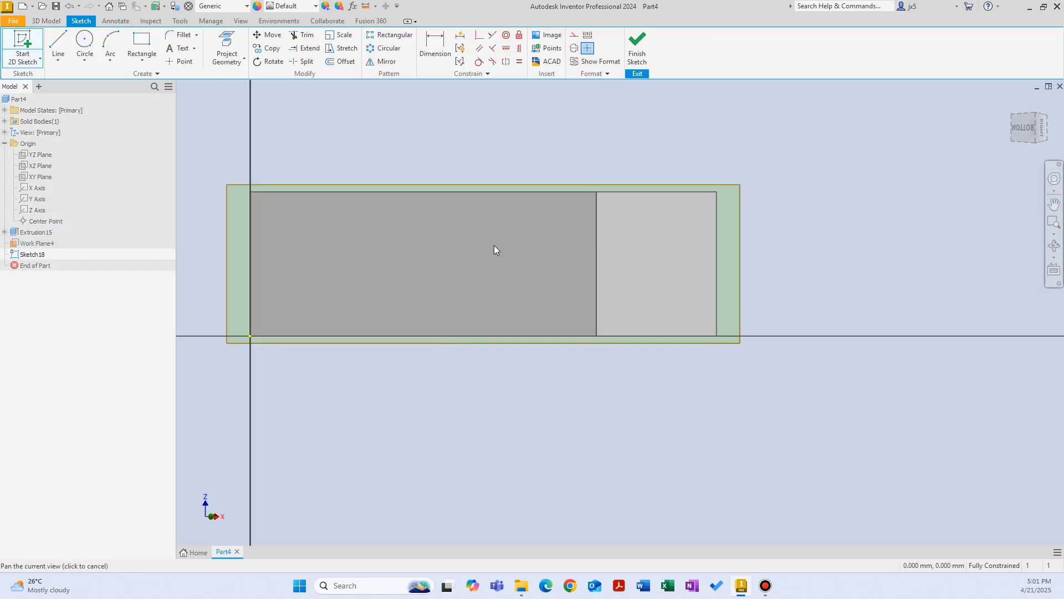
right_click(589, 109)
left_click(533, 93)
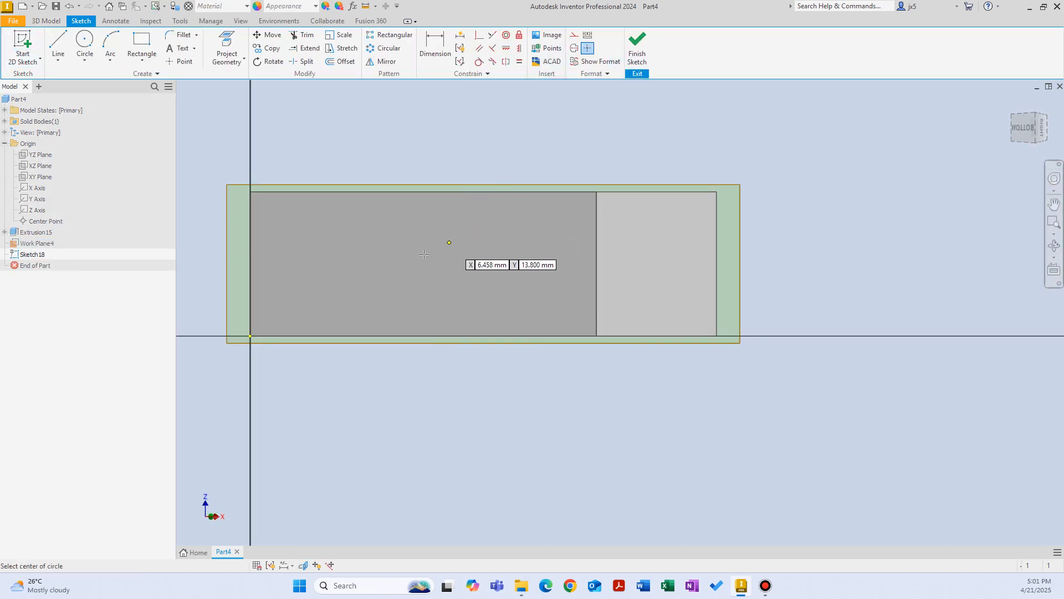
left_click(275, 232)
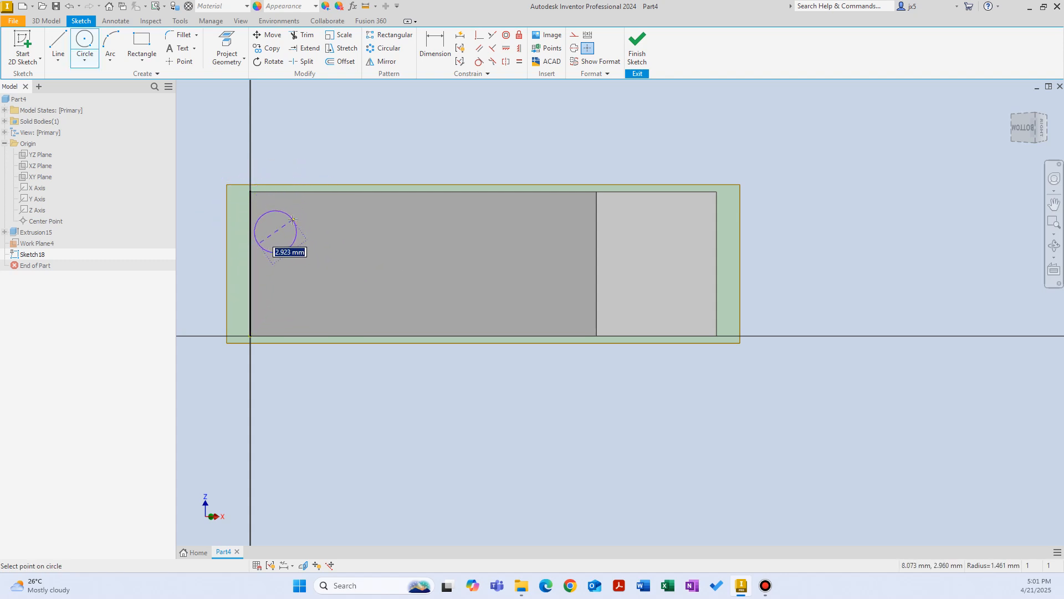
key("Escape")
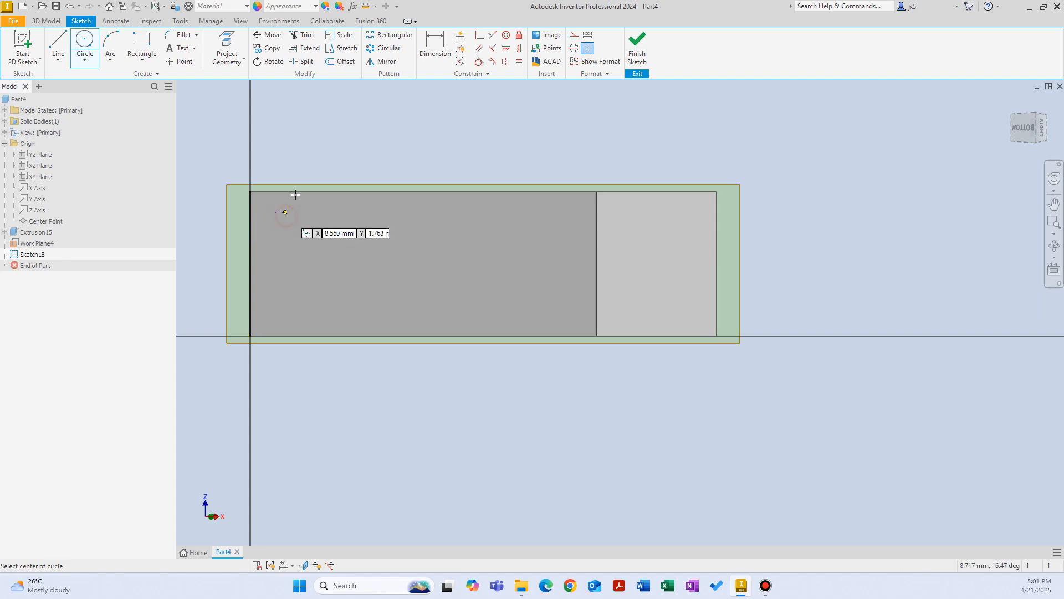
right_click(333, 142)
left_click(361, 134)
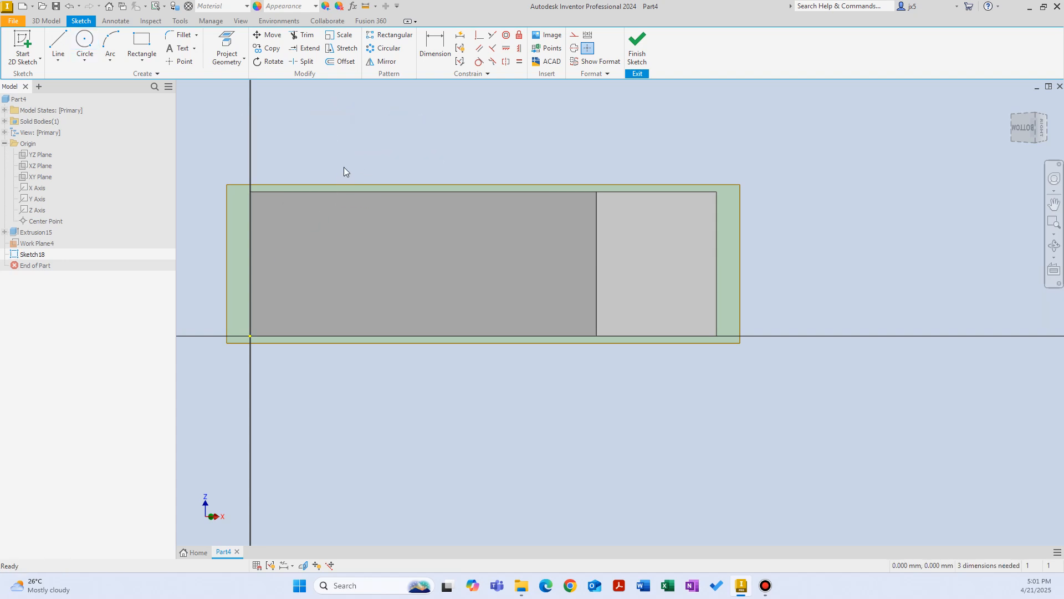
key("F7")
mouse_move(302, 257)
middle_mouse_down("shift")
mouse_move(342, 252)
mouse_move(434, 286)
mouse_move(418, 194)
middle_mouse_up("shift")
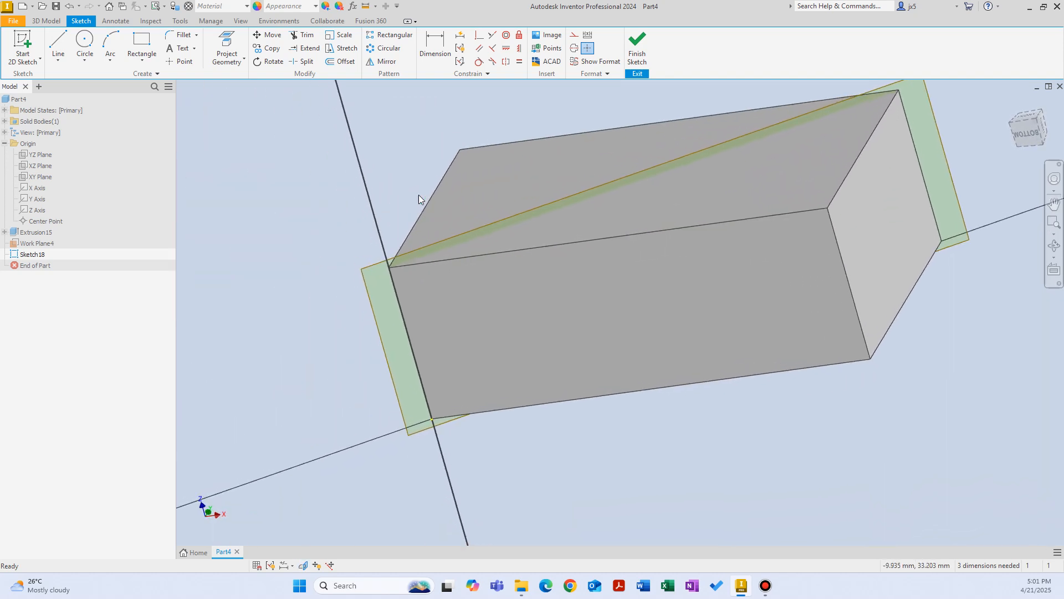
Step: Finish the sketch and extrude the circle 10 mm symmetrically about the diagonal work plane, joined to the block
right_click(411, 151)
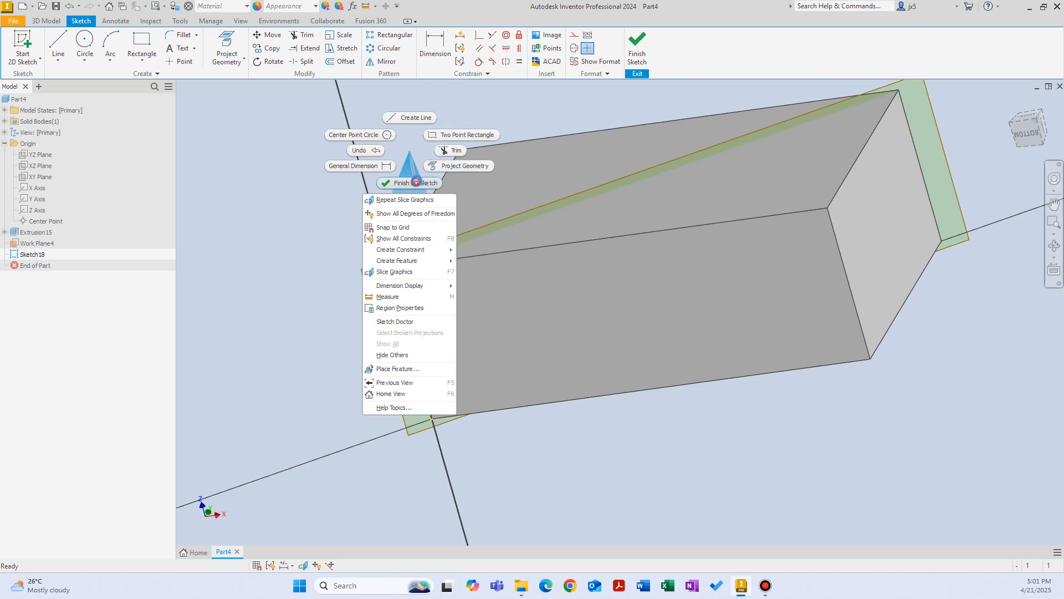
left_click(415, 183)
right_click(411, 145)
left_click(413, 174)
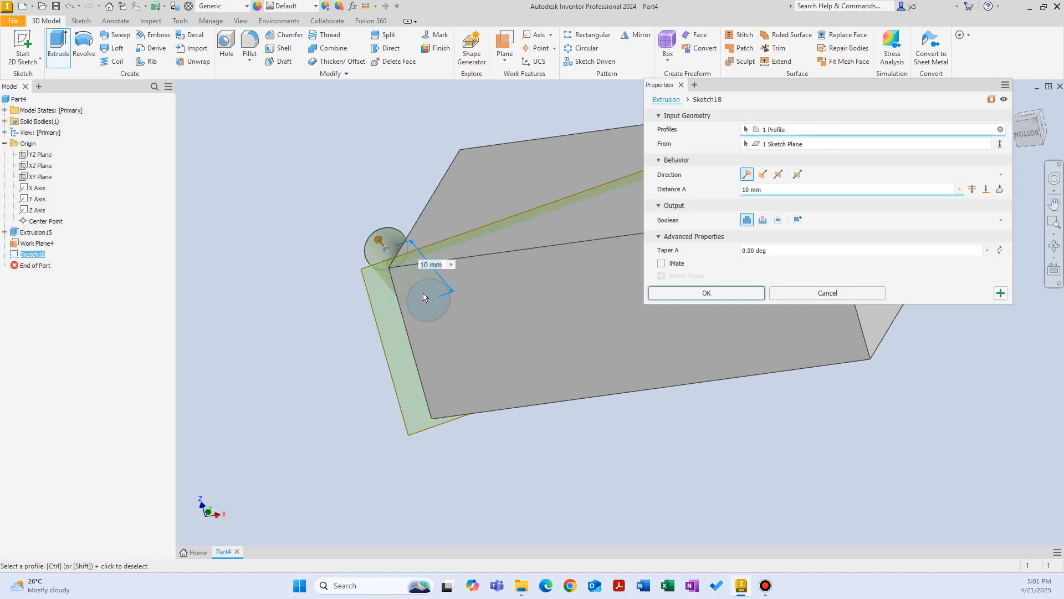
middle_click_drag(425, 294, 438, 302, "shift")
left_click(762, 174)
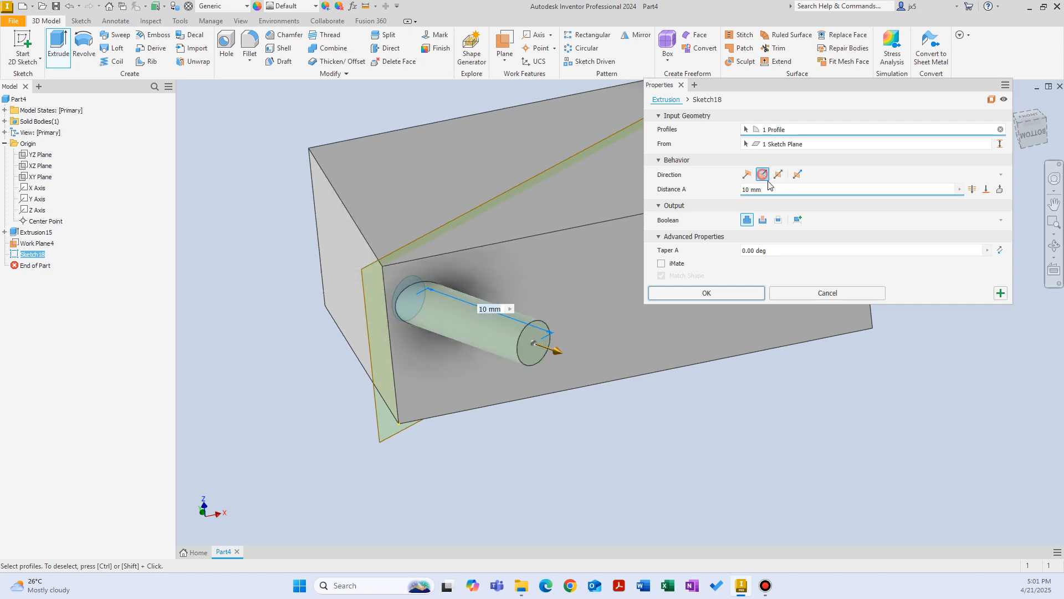
left_click(778, 174)
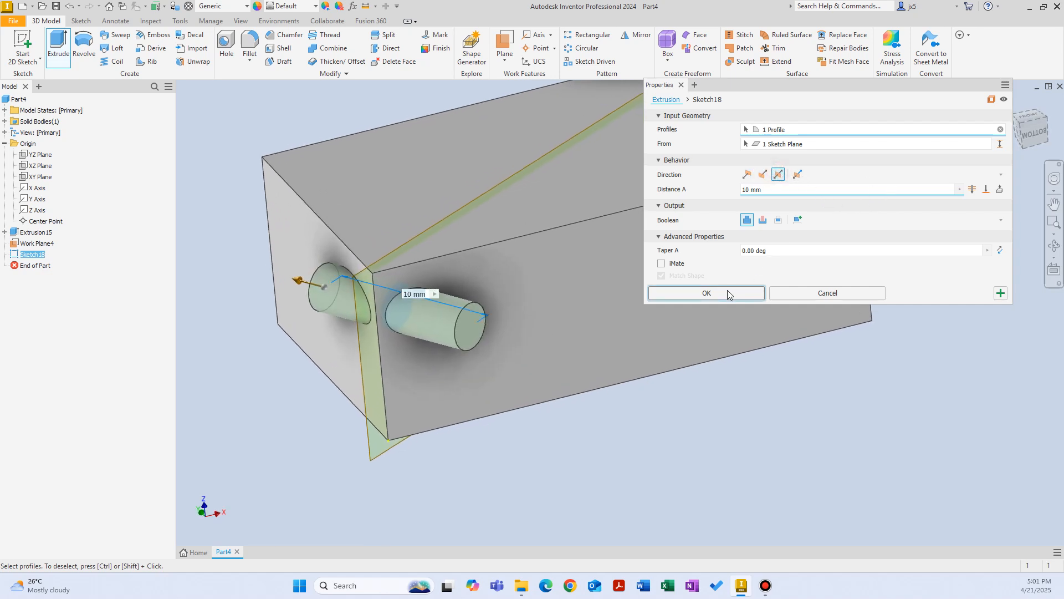
left_click(728, 295)
Step: Delete the extrusion built on the diagonal work plane together with its sketch, keeping the work plane
middle_click_drag(739, 396, 474, 257, "shift")
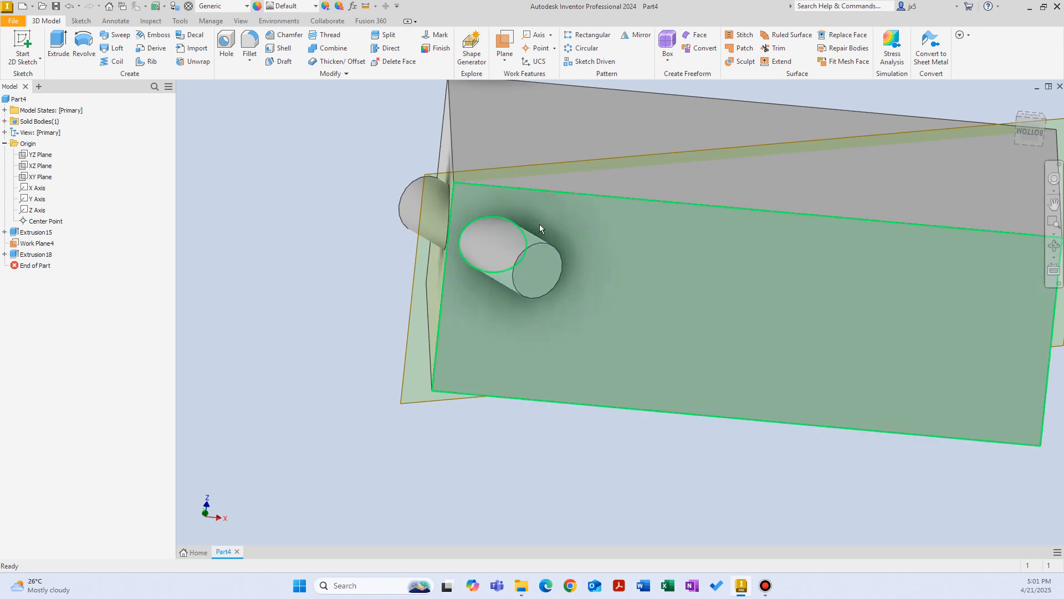
middle_click_drag(540, 224, 493, 263, "shift")
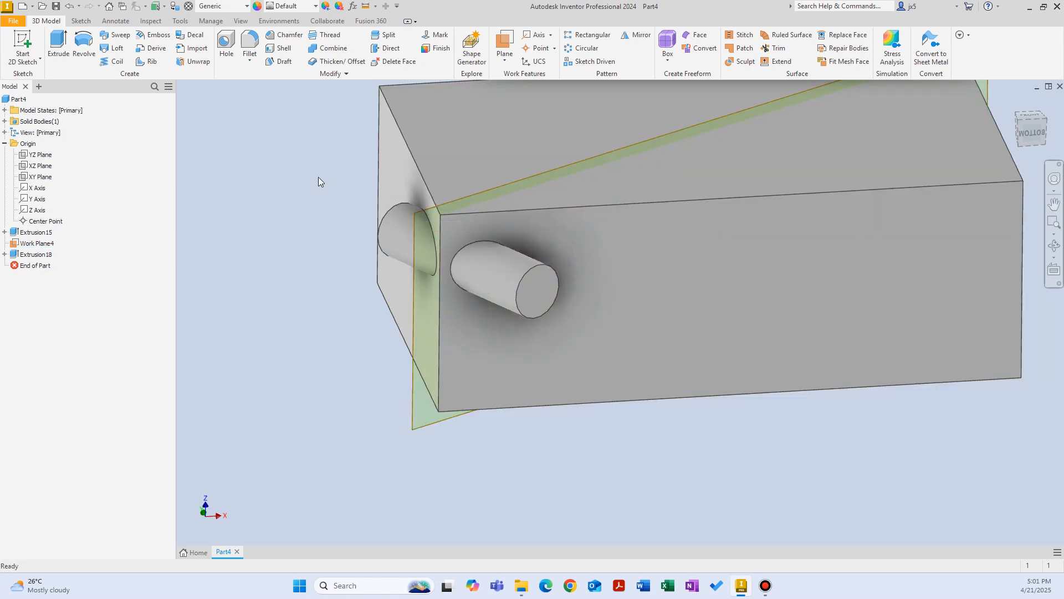
middle_click_drag(319, 176, 609, 214, "shift")
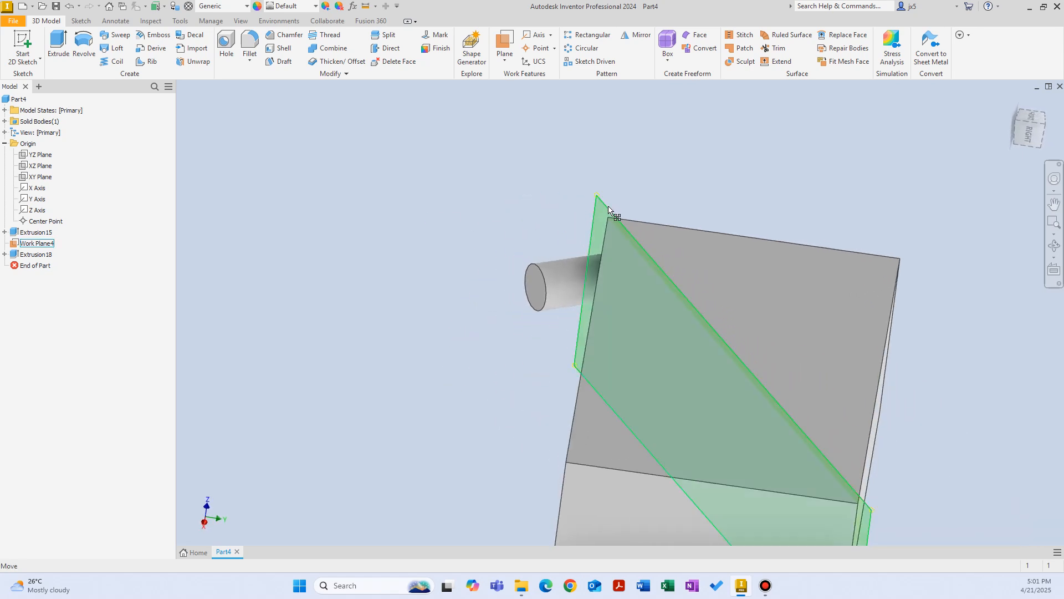
left_click(584, 147)
key("F5")
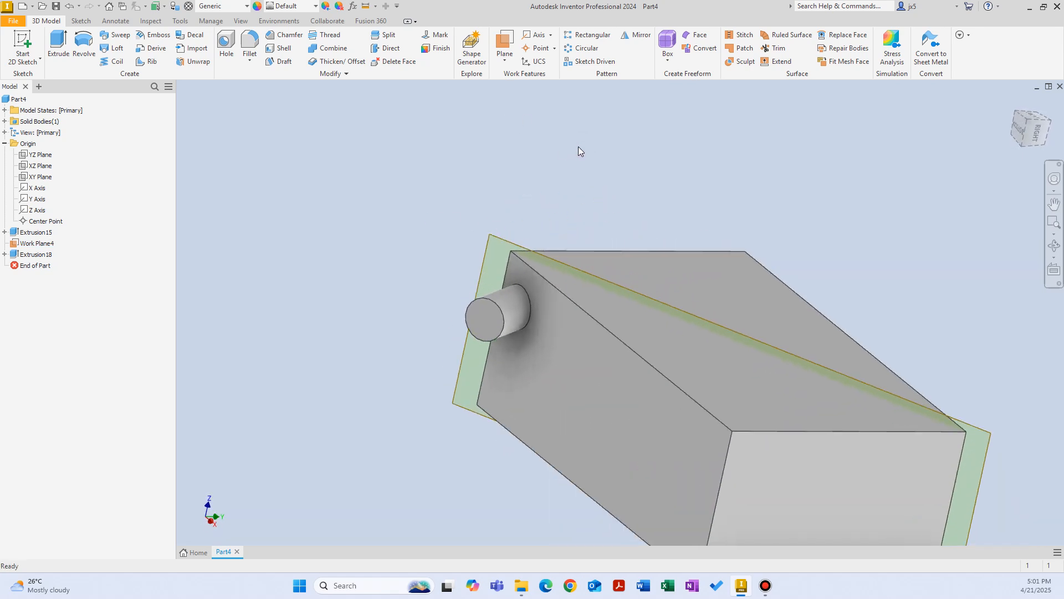
left_click(43, 255)
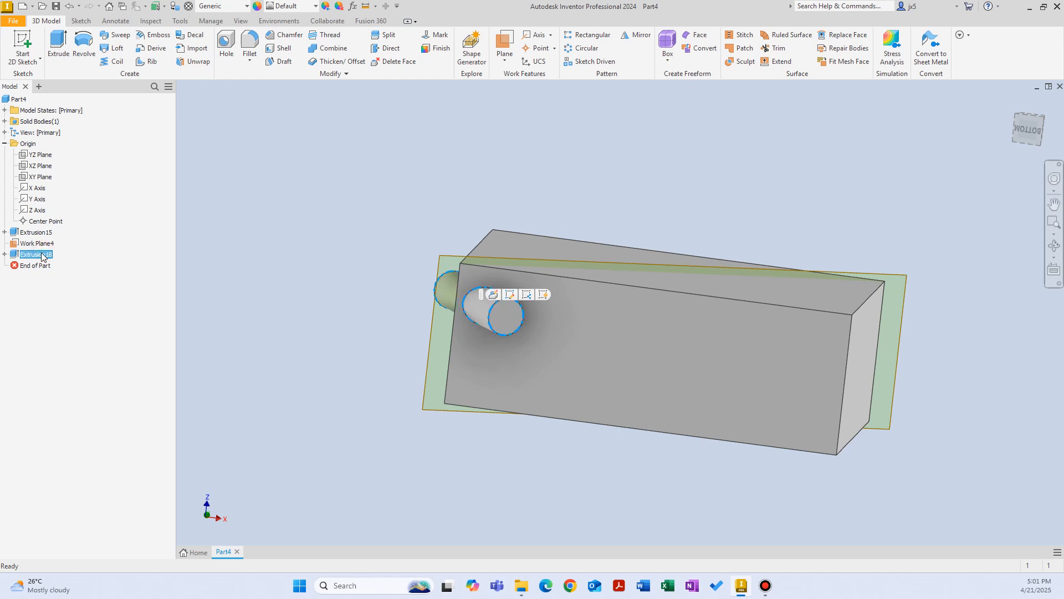
key("Delete")
left_click(308, 201)
left_click(463, 147)
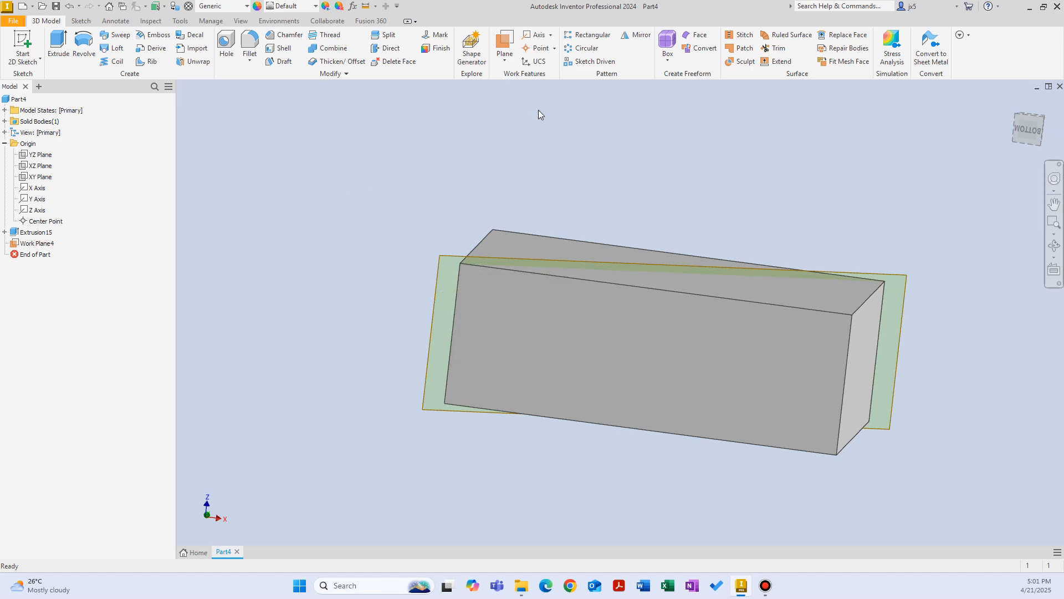
Step: Create a work plane parallel to the block's long side face, passing through one of that face's corner points
left_click(506, 43)
scroll(632, 239, "down", 3)
middle_click_drag(679, 244, 659, 291, "shift")
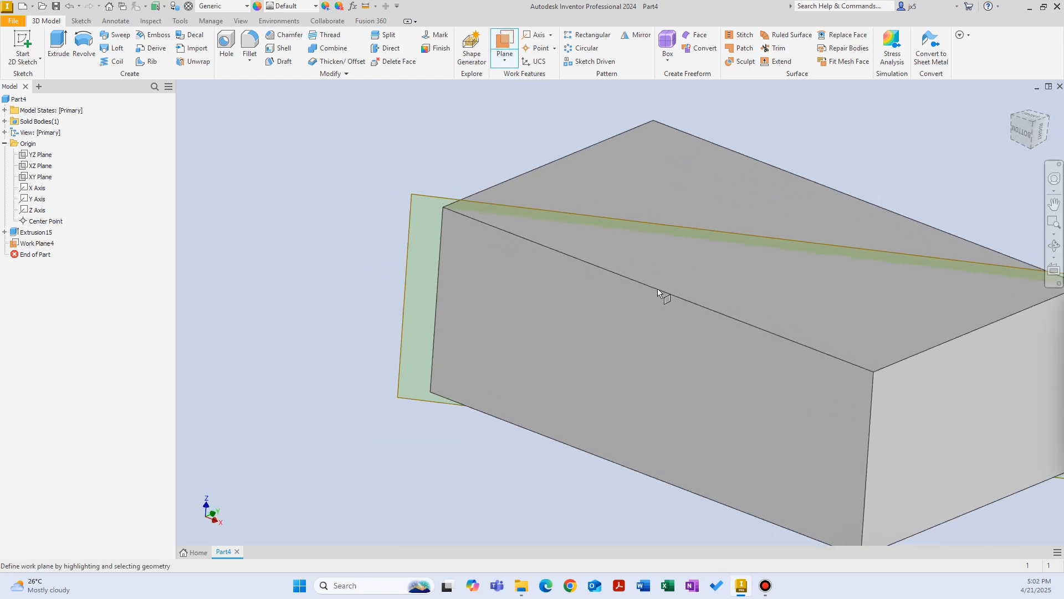
scroll(658, 288, "up", 3)
left_click(643, 327)
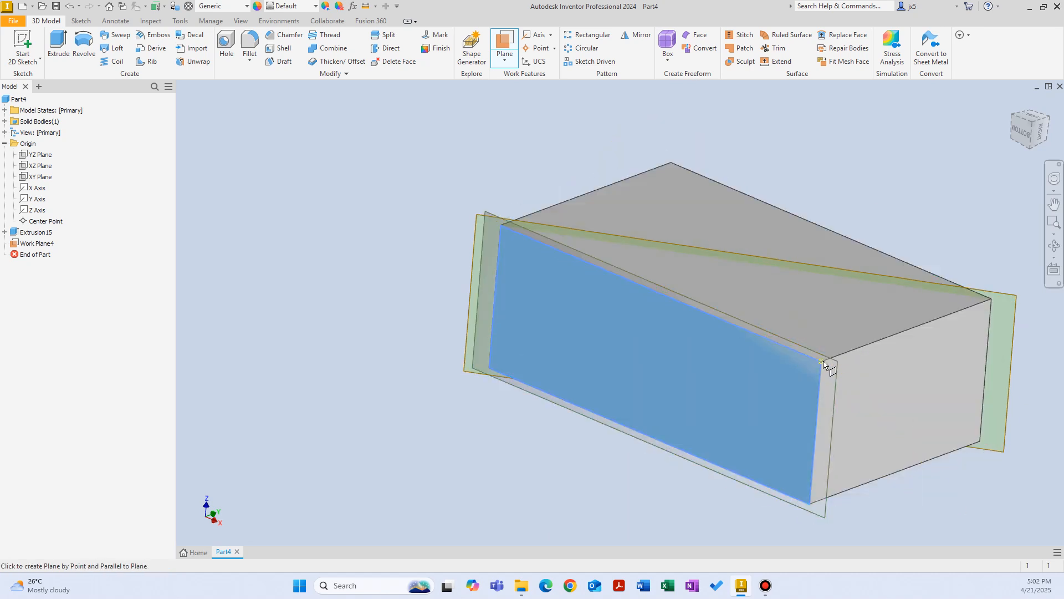
left_click(824, 363)
middle_click_drag(824, 363, 721, 352, "shift")
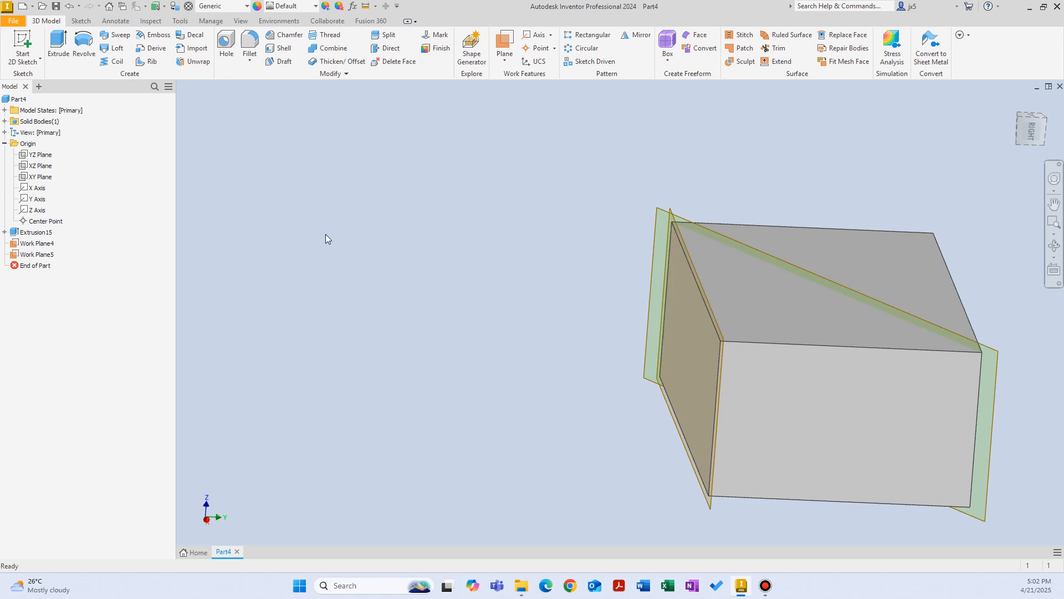
Step: Create a work plane offset 25 mm outward from the block's small end face
left_click(504, 42)
middle_click_drag(698, 277, 671, 288, "shift")
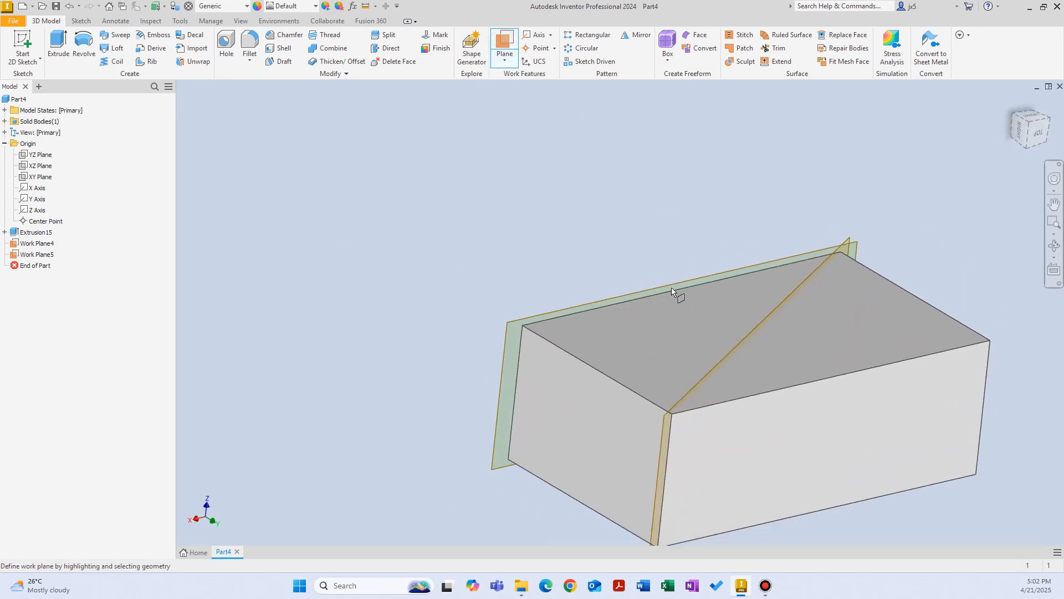
scroll(671, 299, "up", 2)
scroll(672, 308, "down", 2)
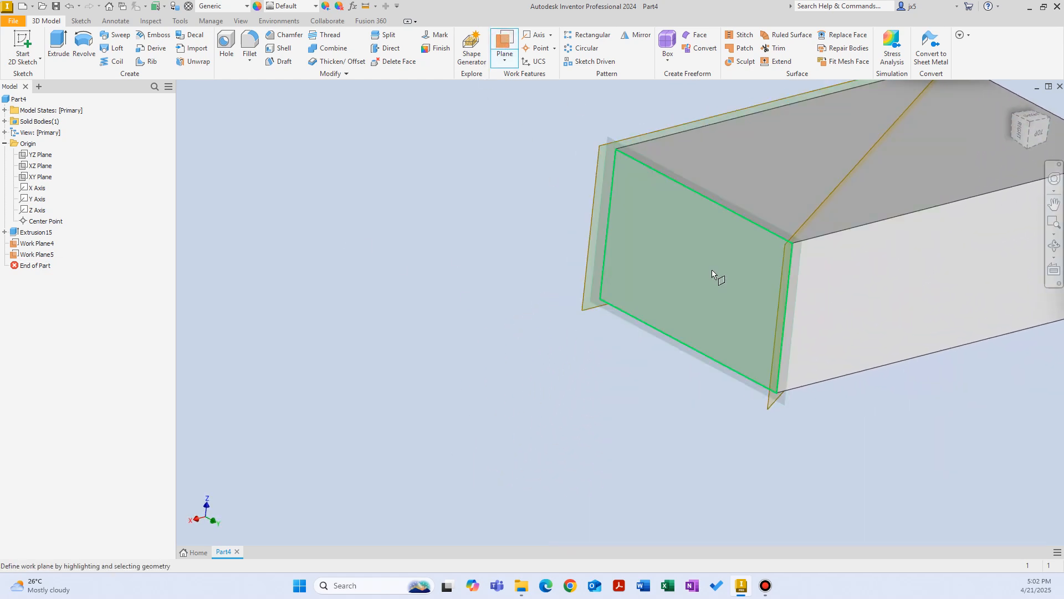
left_click_drag(715, 275, 470, 339)
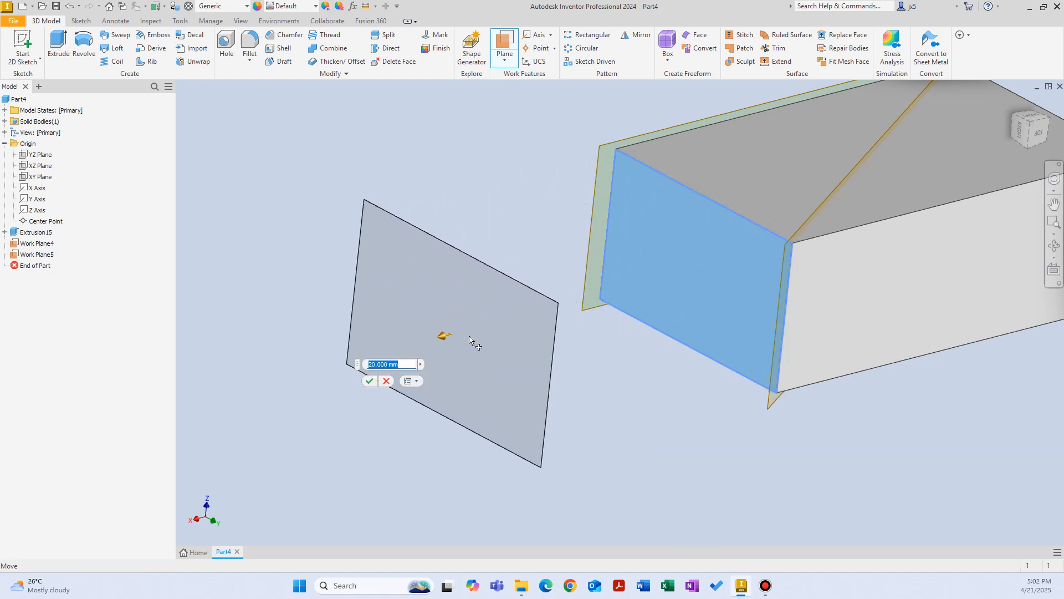
type("25")
key("Return")
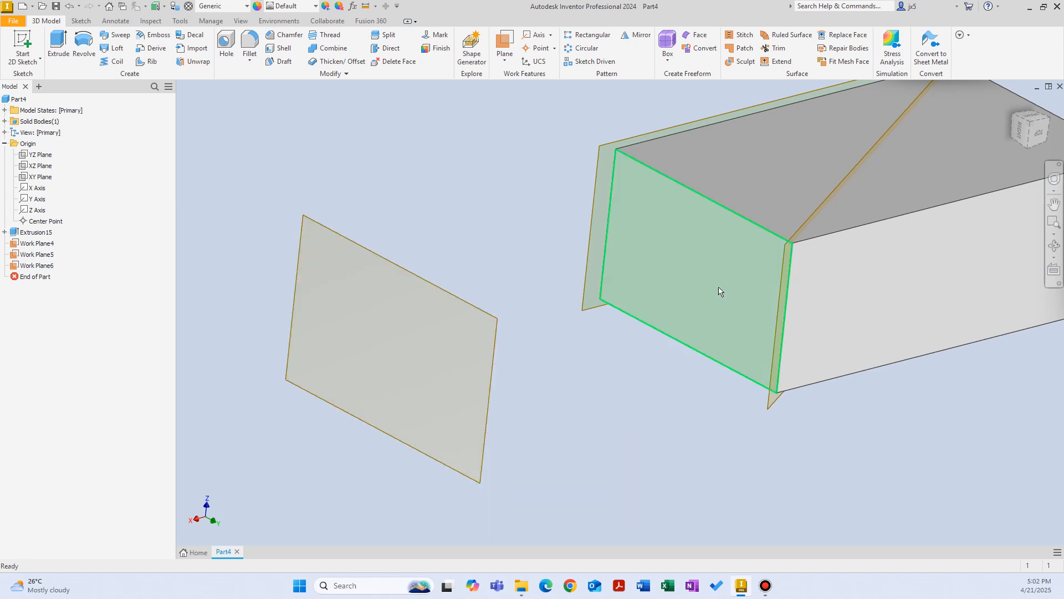
Step: Create a work plane at 45° to the block's upper face, hinged on that face's short edge
middle_click_drag(630, 408, 315, 226, "shift")
scroll(408, 436, "down", 1)
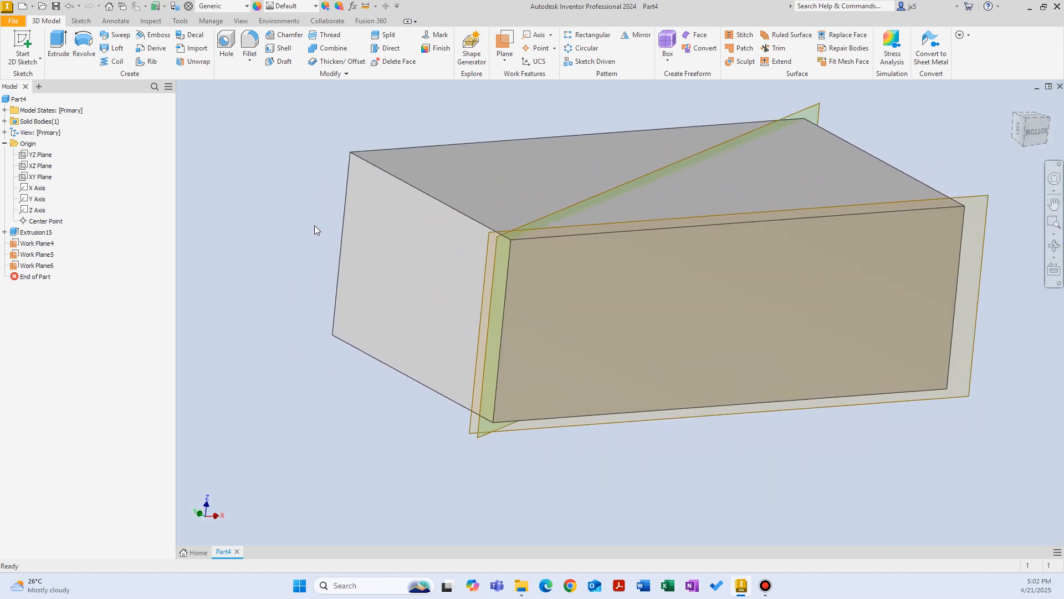
left_click(505, 43)
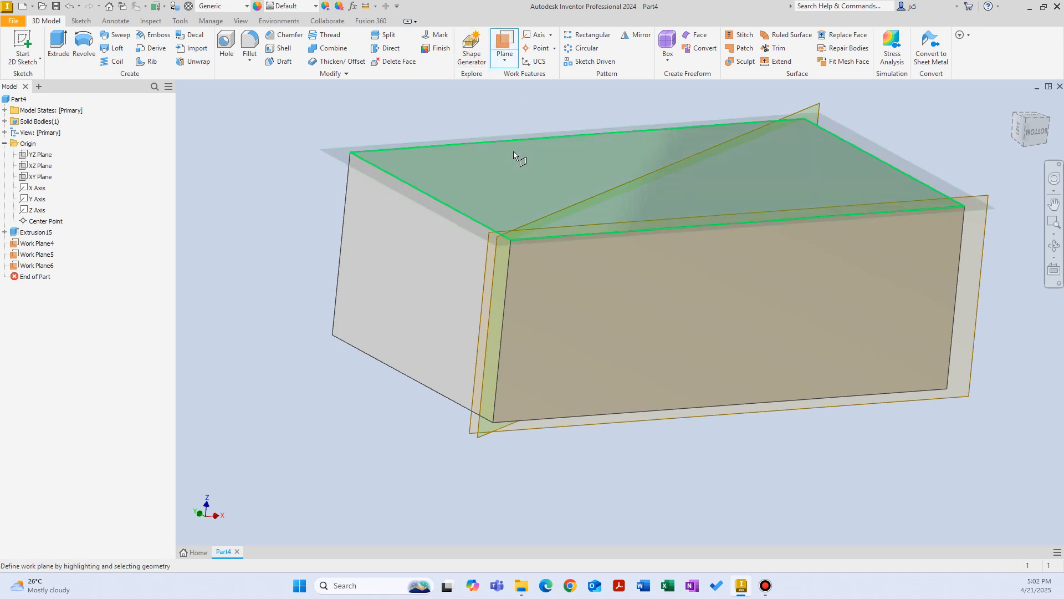
left_click(510, 167)
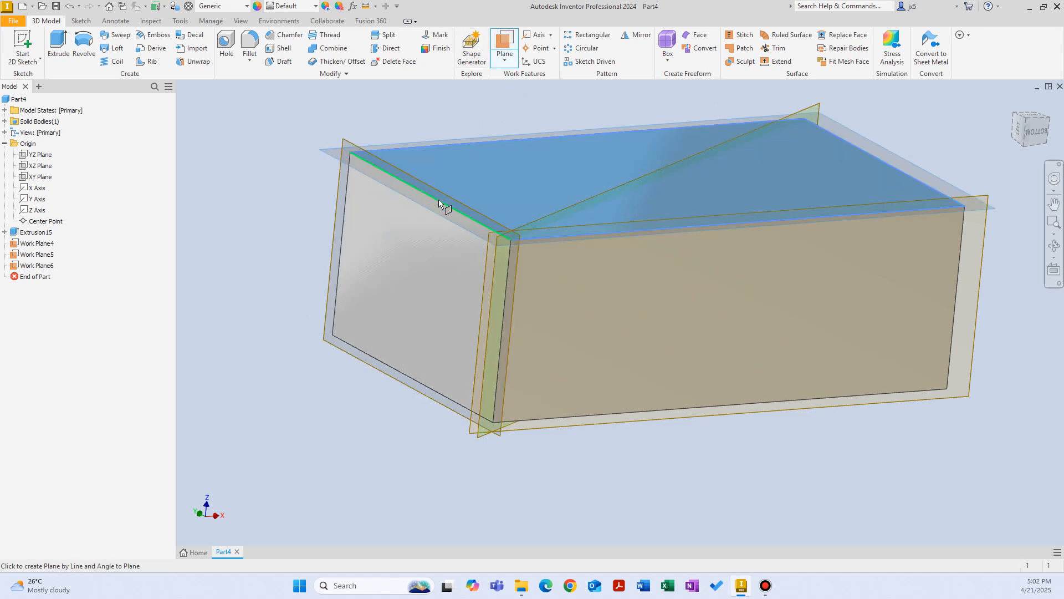
left_click(440, 203)
scroll(441, 201, "up", 3)
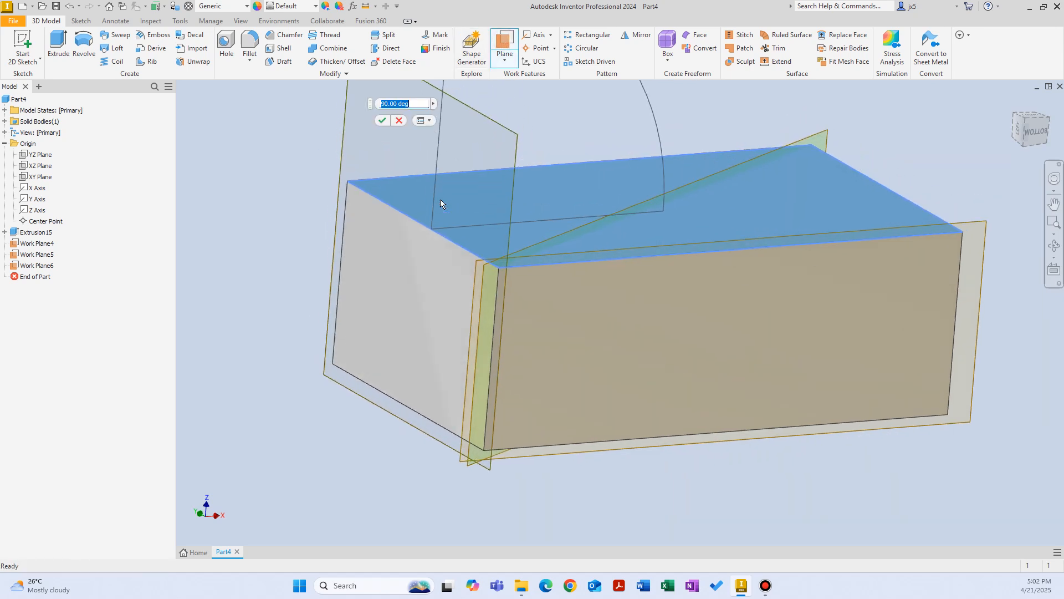
type("45")
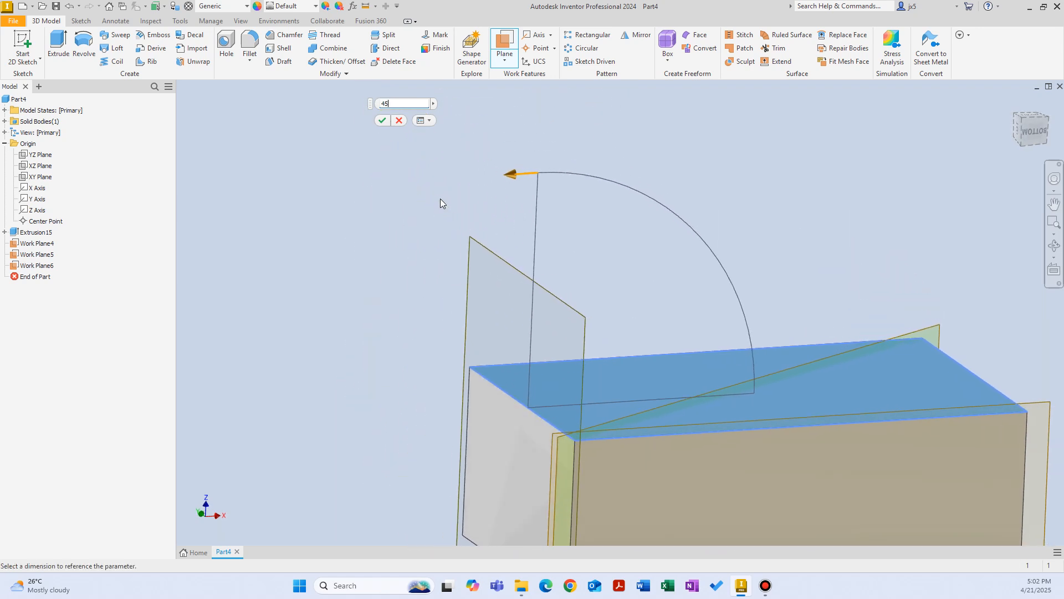
key("Return")
Step: Delete all the custom work planes, from the diagonal plane through the 45° plane, keeping only the block
middle_click_drag(440, 199, 660, 375, "shift")
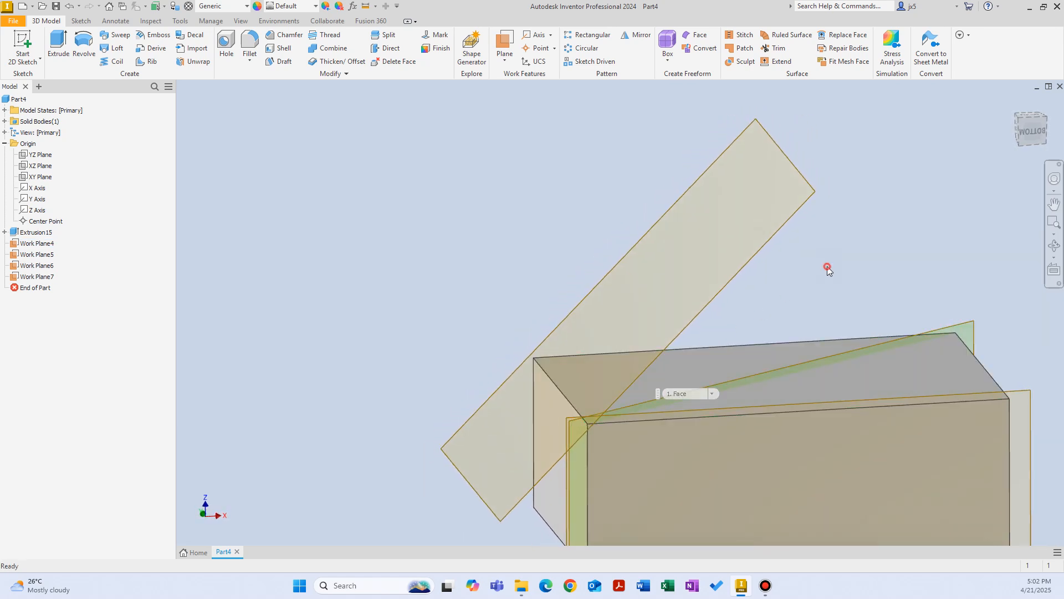
middle_click_drag(826, 266, 673, 277, "shift")
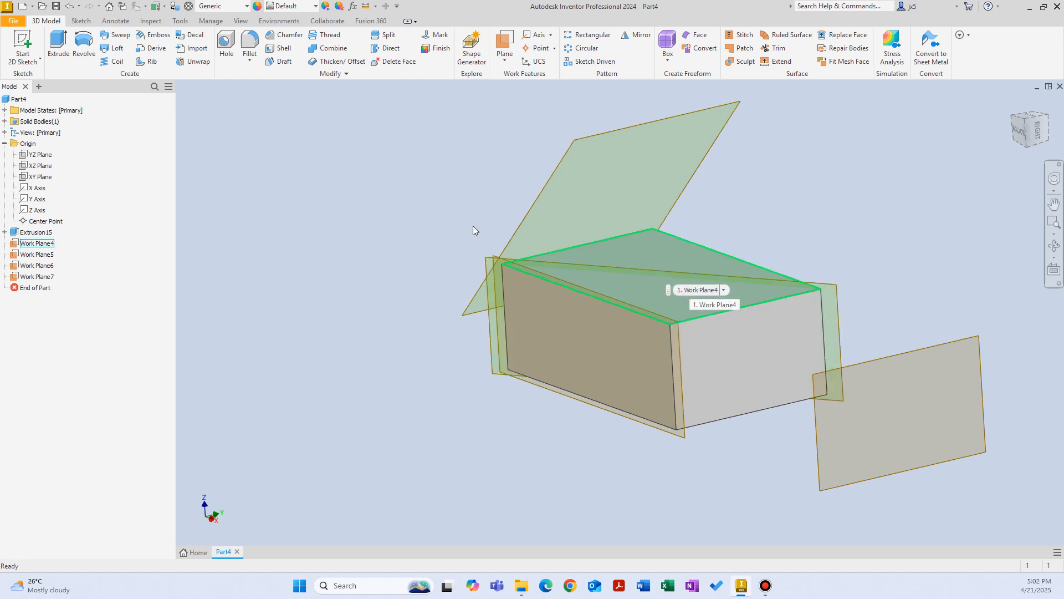
left_click(32, 276)
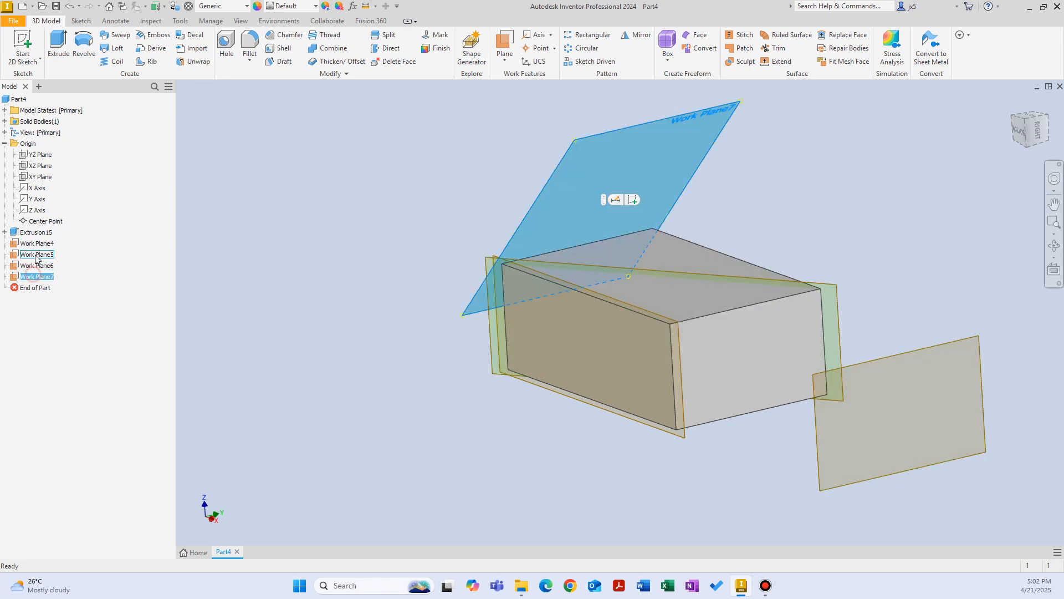
left_click(38, 244, "shift")
key("Delete")
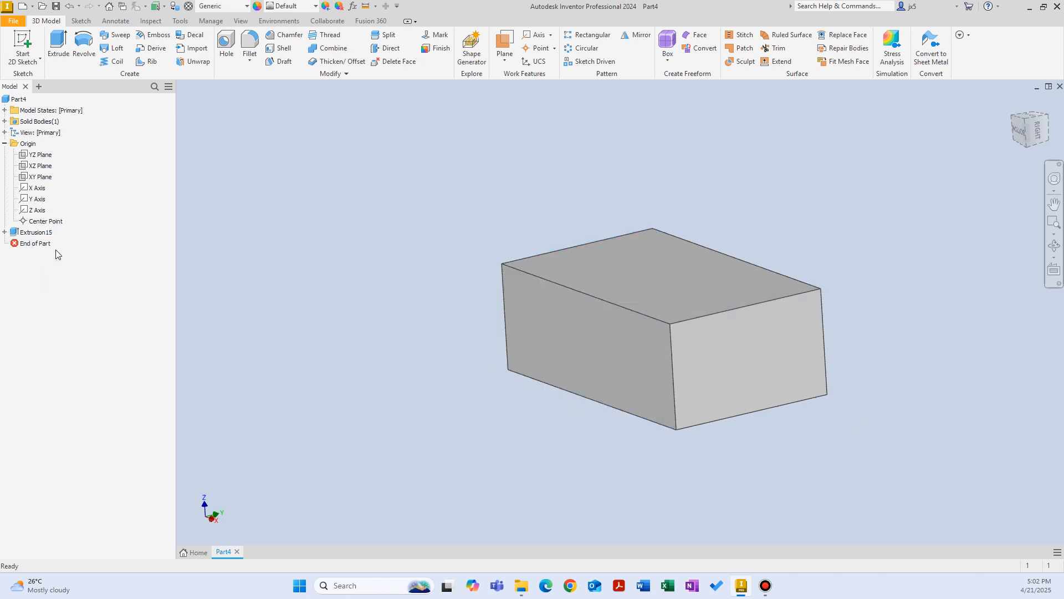
Step: Try a work plane midway between the block's two small end faces with the general Plane command, and undo it
middle_click_drag(307, 176, 421, 168, "shift")
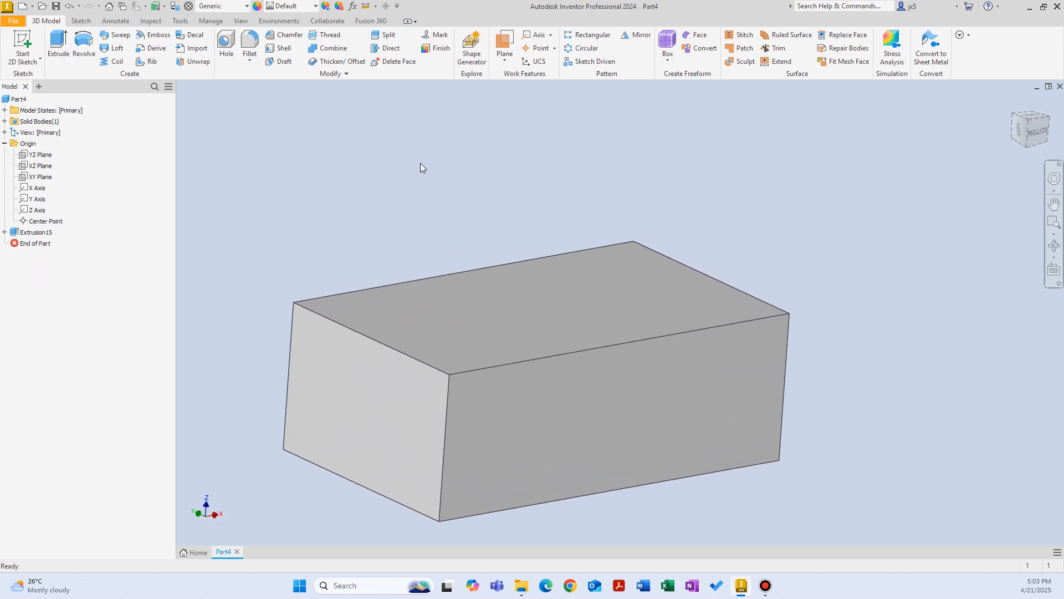
left_click(505, 62)
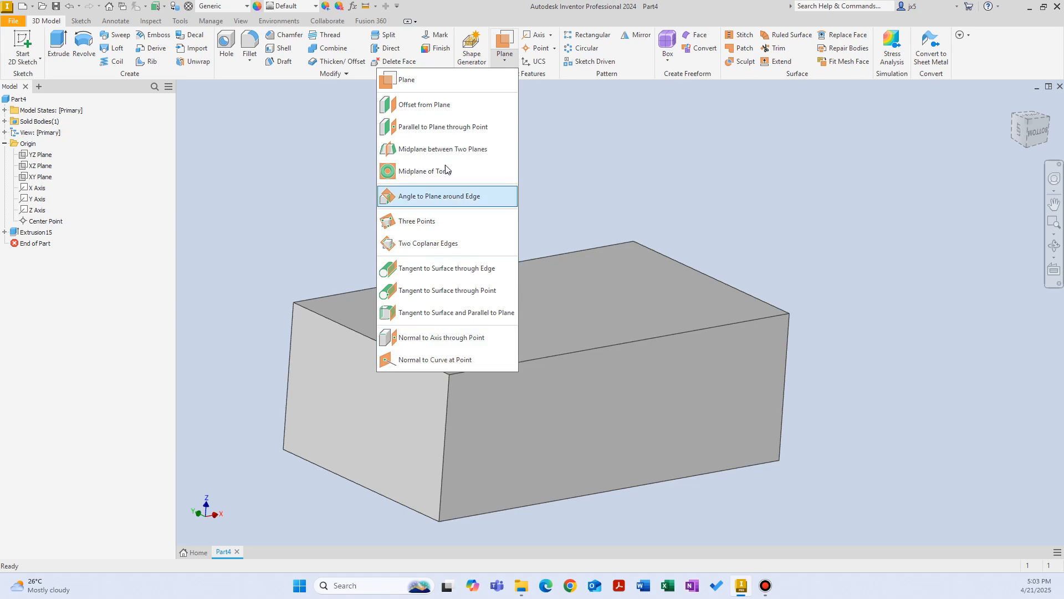
left_click(418, 81)
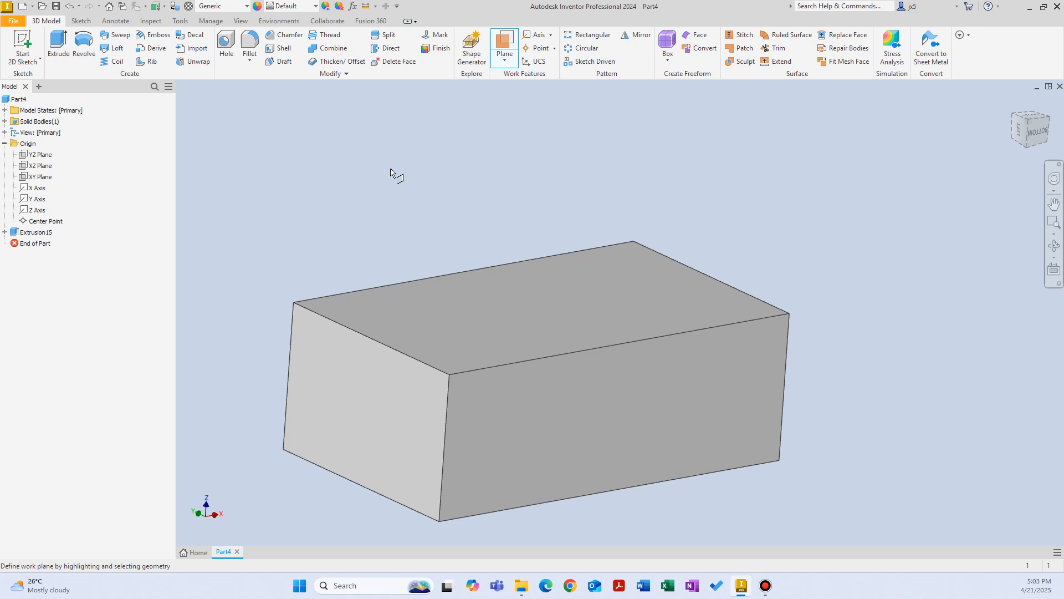
left_click(368, 408)
middle_click_drag(654, 440, 739, 347, "shift")
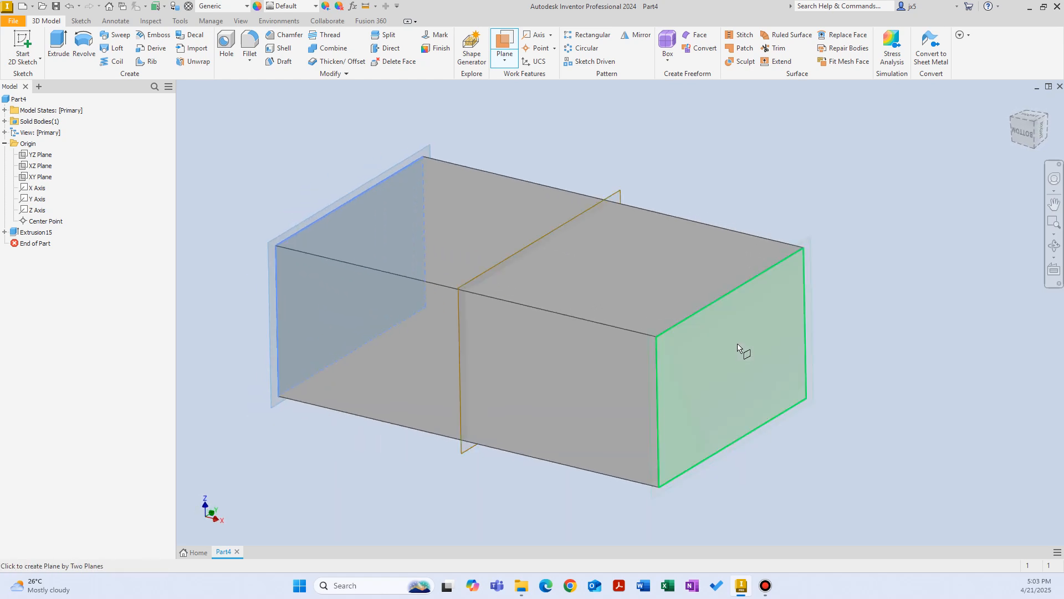
left_click(738, 348)
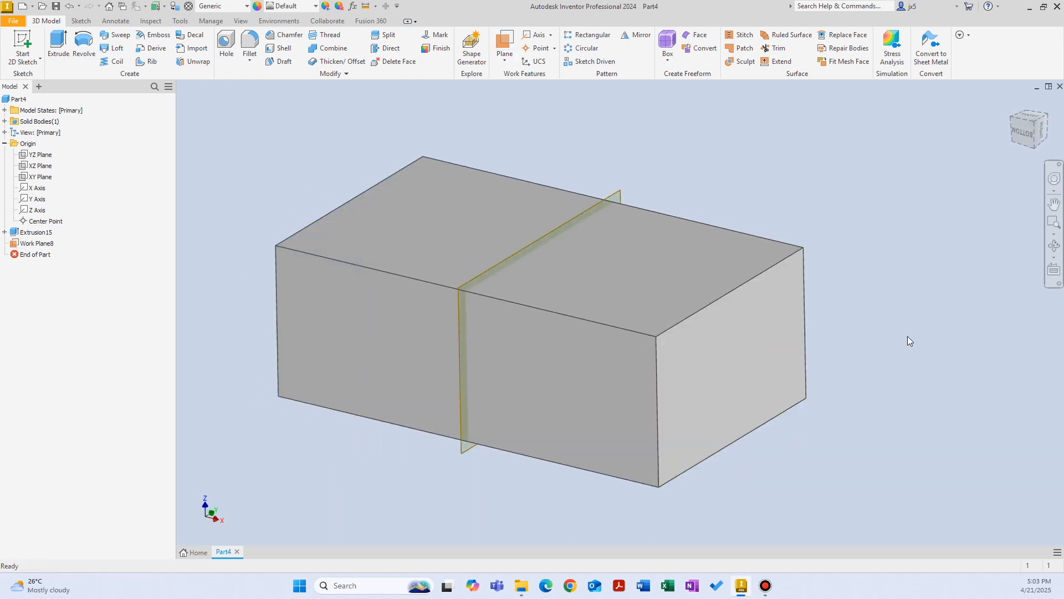
left_click(69, 6)
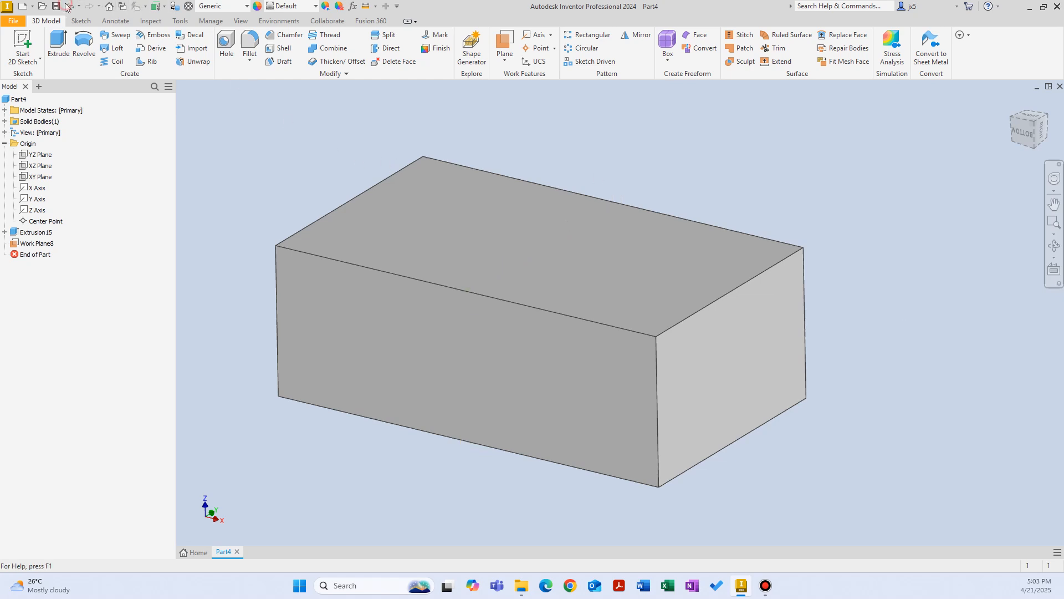
Step: Create a work plane midway between the block's two small end faces using Midplane between Two Planes
left_click(502, 59)
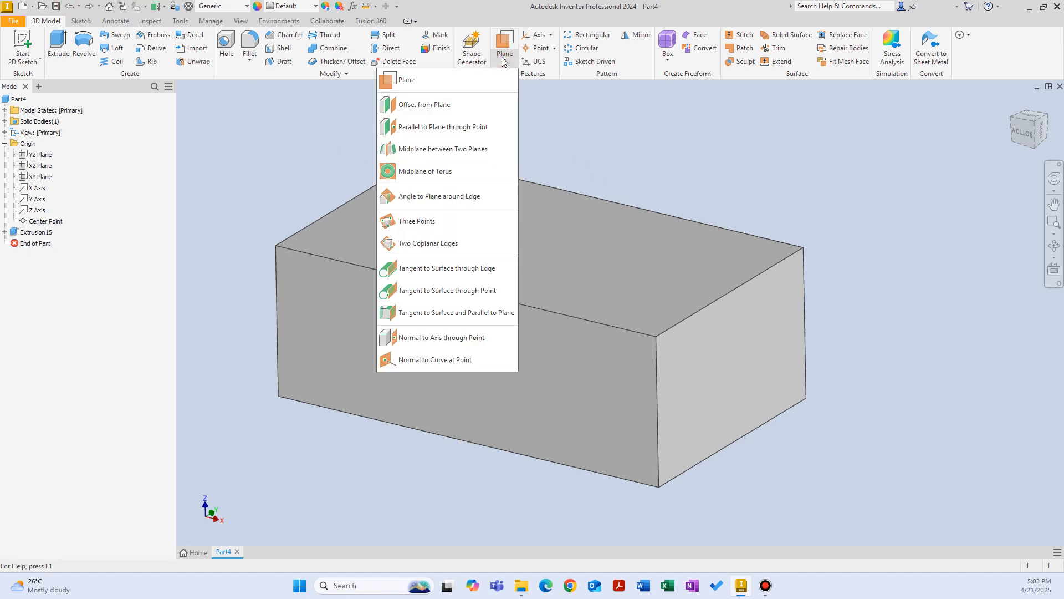
left_click(466, 155)
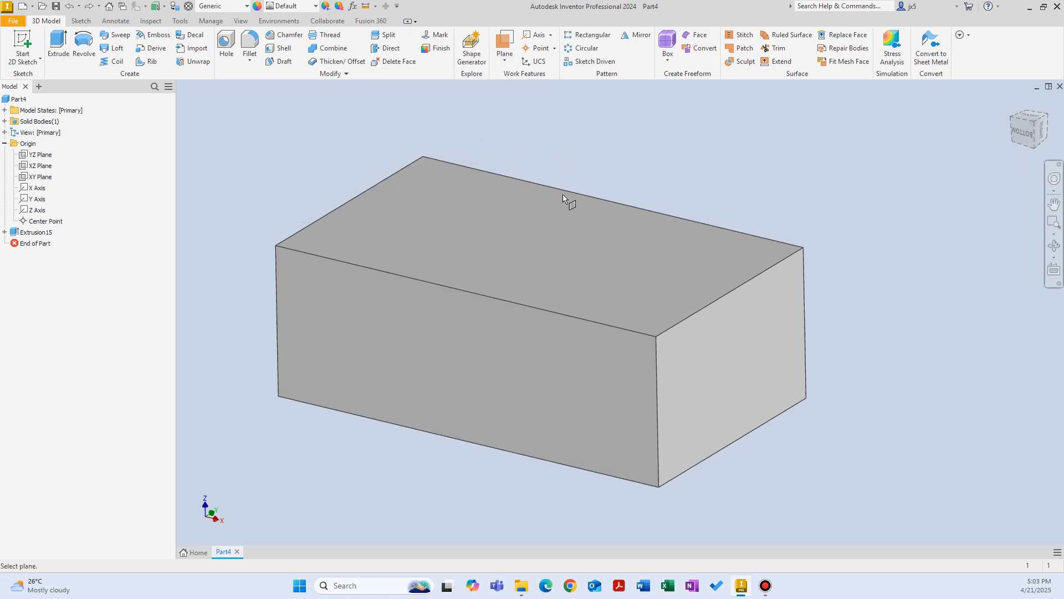
middle_click_drag(527, 274, 480, 302, "shift")
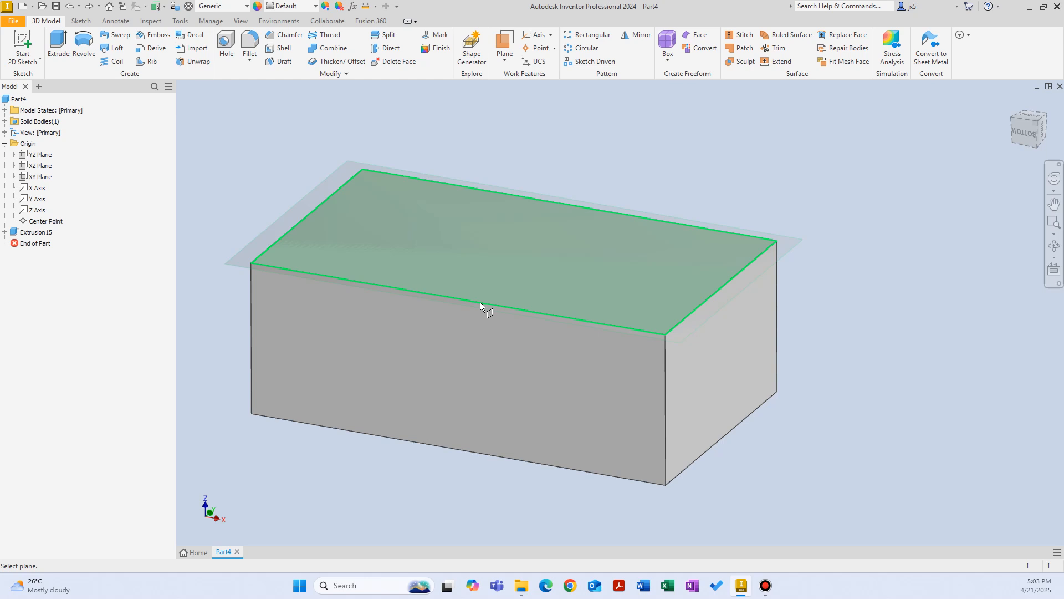
left_click(480, 302)
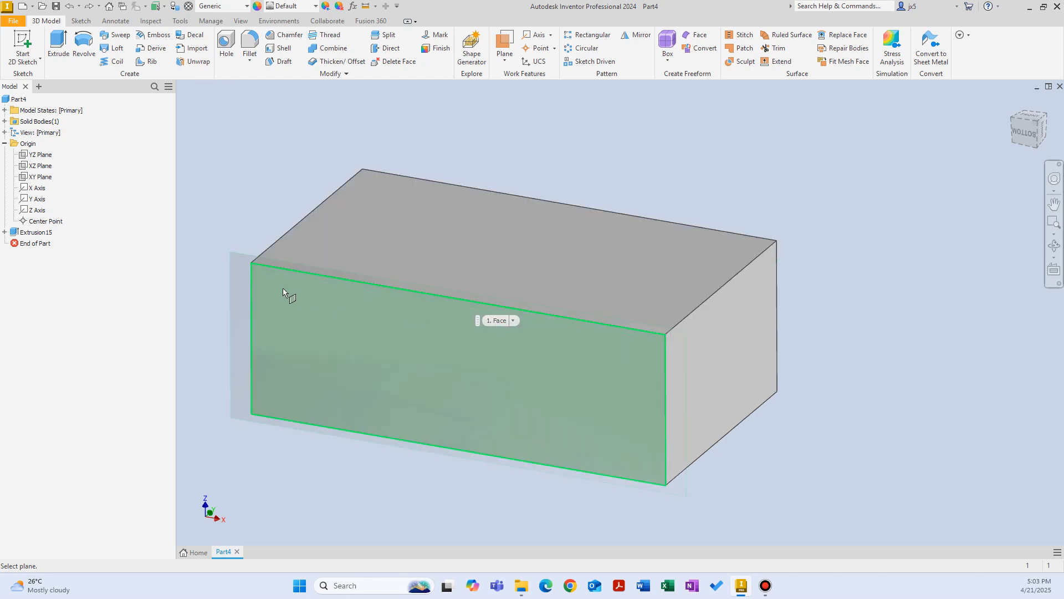
left_click(251, 264)
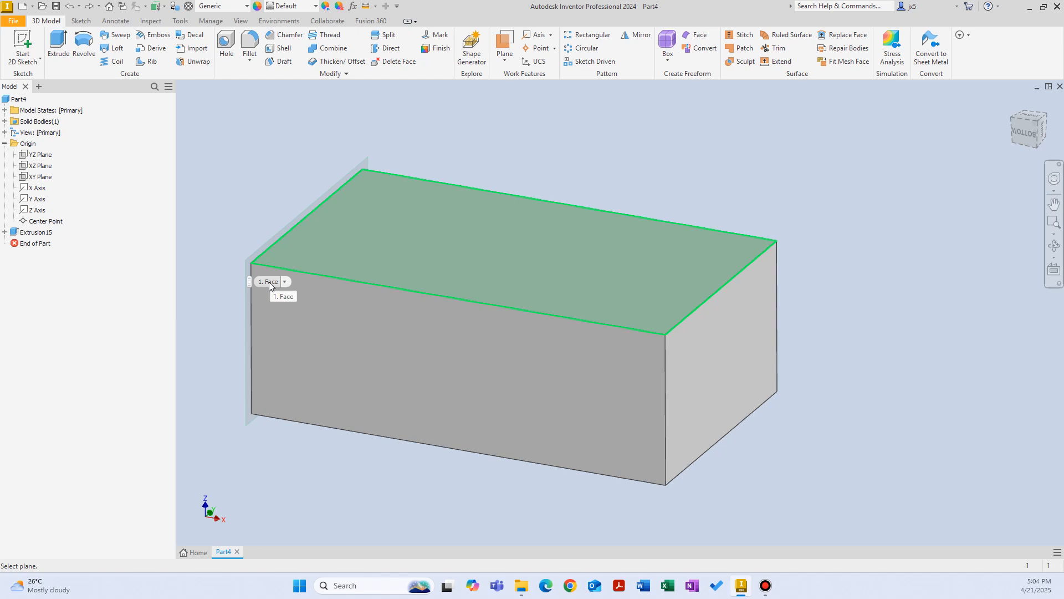
middle_click_drag(269, 282, 665, 325, "shift")
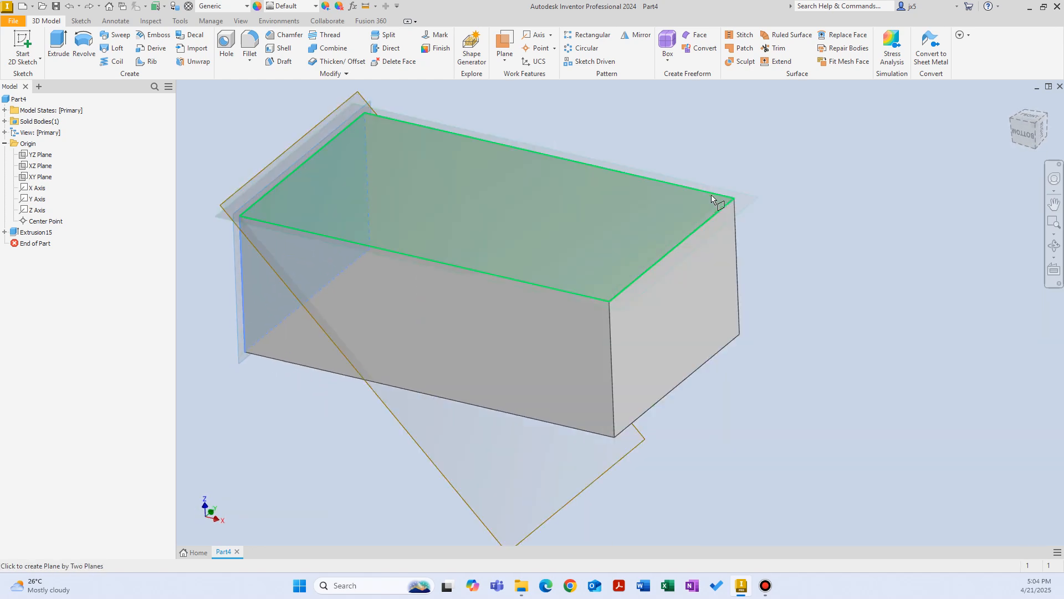
left_click(697, 285)
scroll(708, 289, "up", 2)
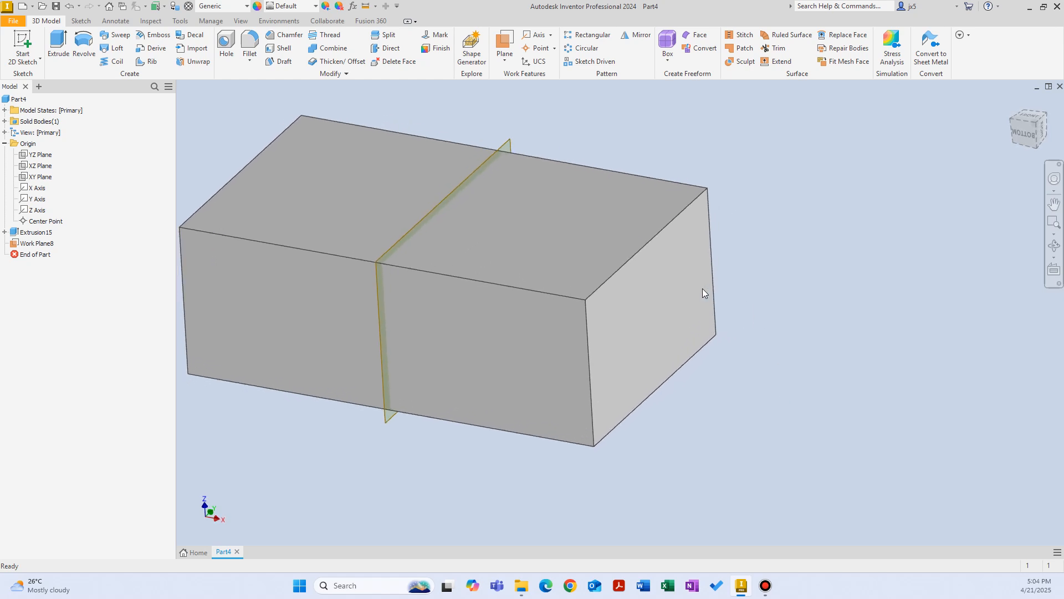
Step: Try a diagonal work plane through three block corners with the general Plane command, and undo it
left_click(504, 55)
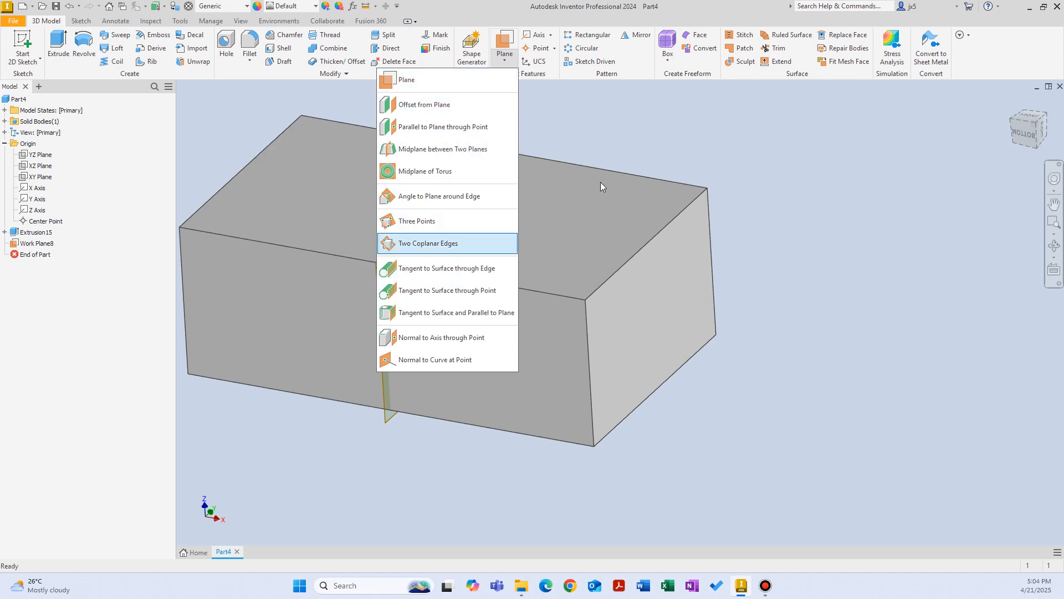
left_click(774, 142)
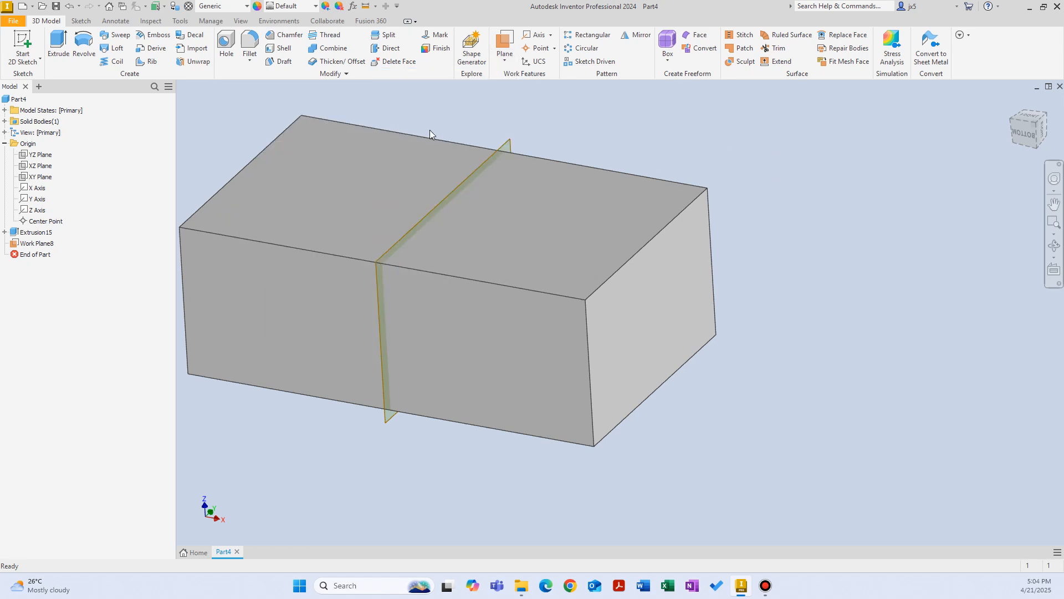
key("F6")
key("bracketright")
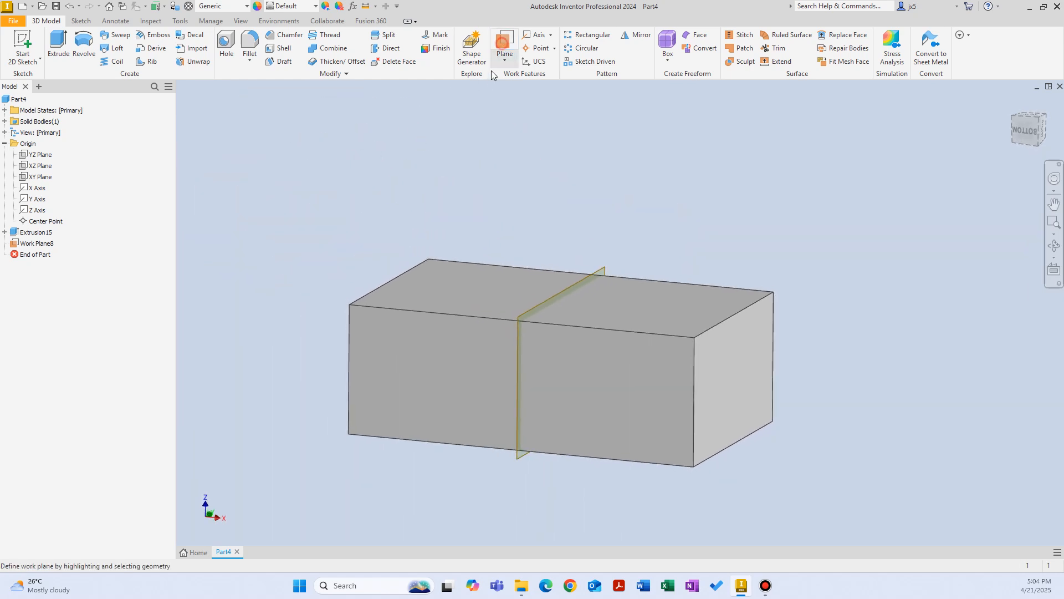
left_click(351, 304)
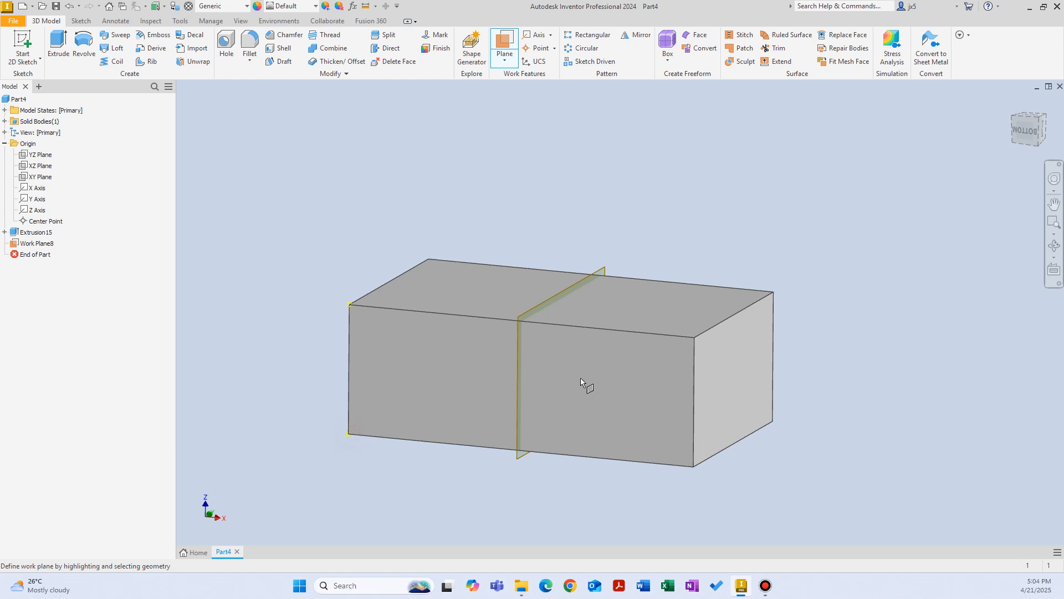
left_click(774, 294)
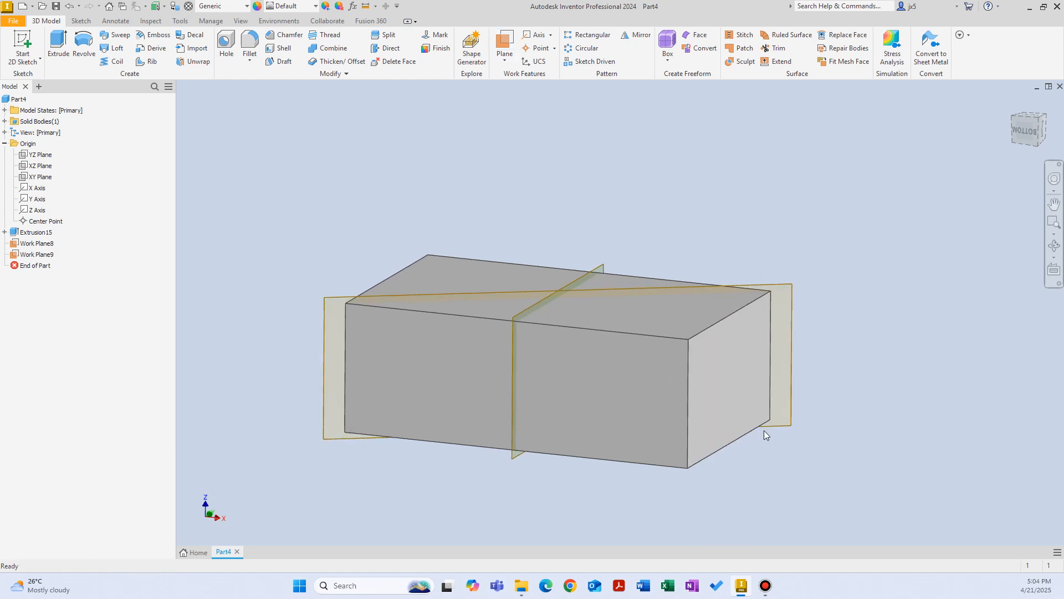
left_click(764, 429)
middle_click_drag(760, 427, 324, 266, "shift")
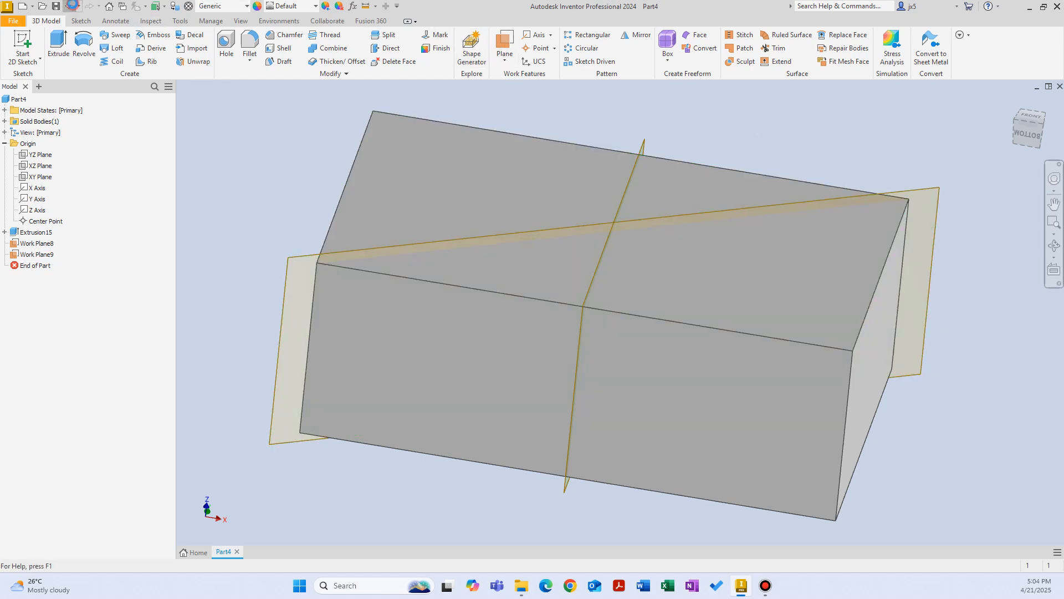
left_click(69, 6)
Step: Create a diagonal work plane with Three Points through both ends of one vertical edge and the opposite upper corner
left_click(509, 64)
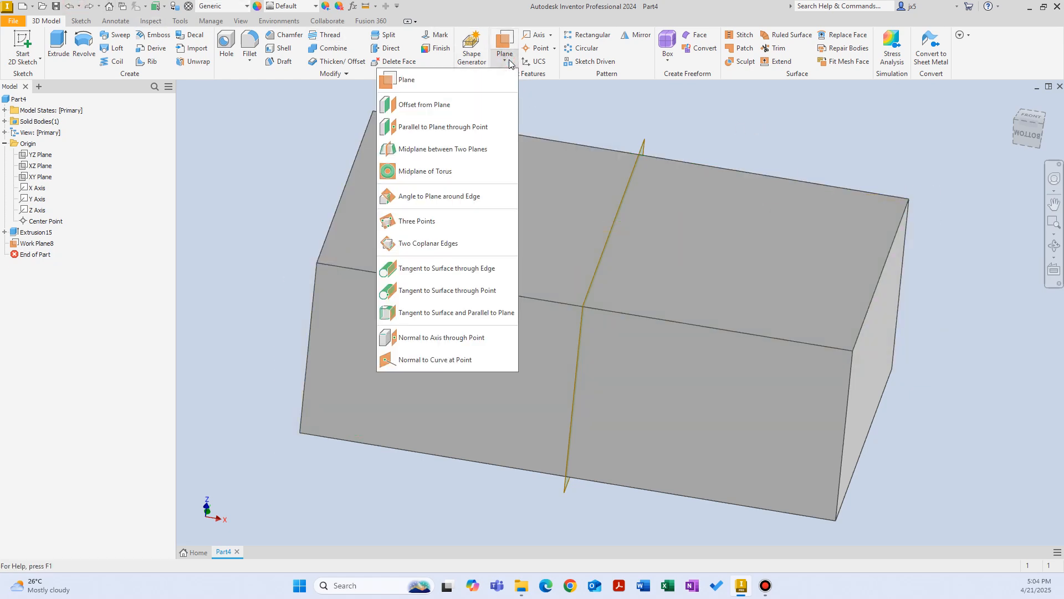
left_click(439, 222)
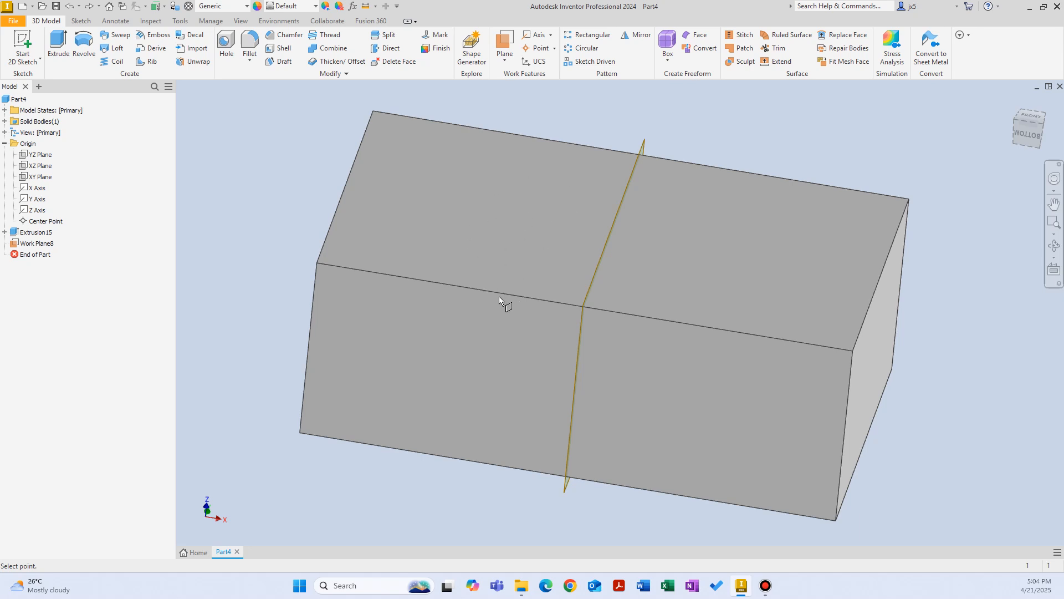
left_click(316, 263)
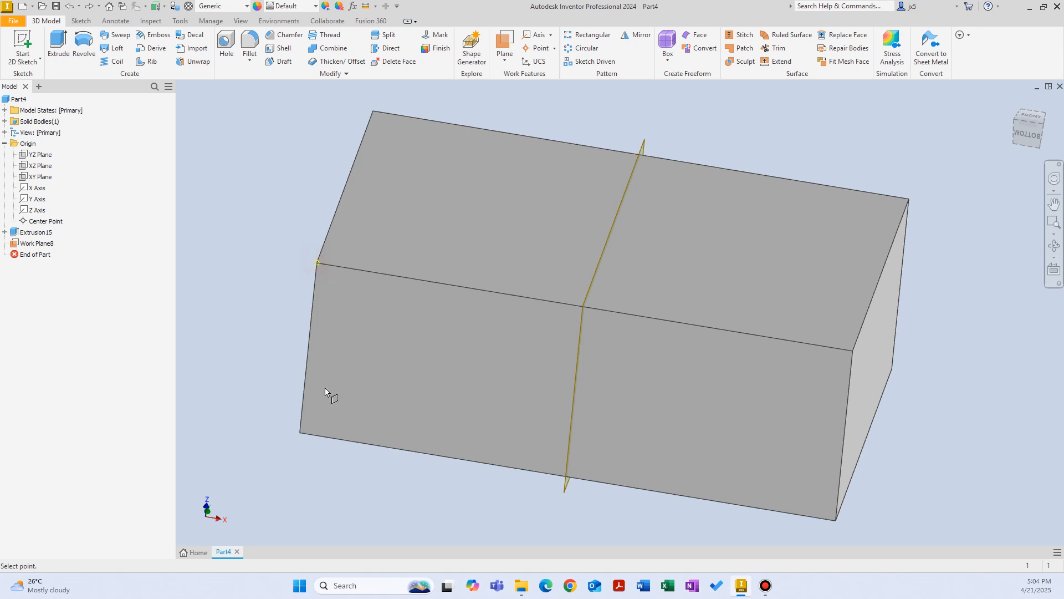
left_click(300, 432)
middle_click_drag(724, 342, 833, 237, "shift")
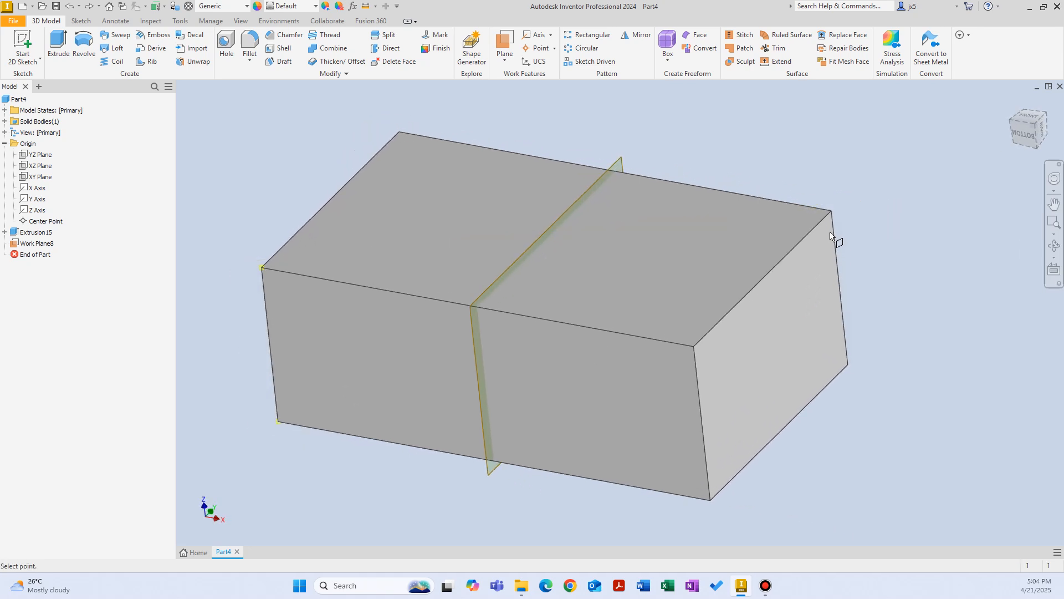
left_click(832, 212)
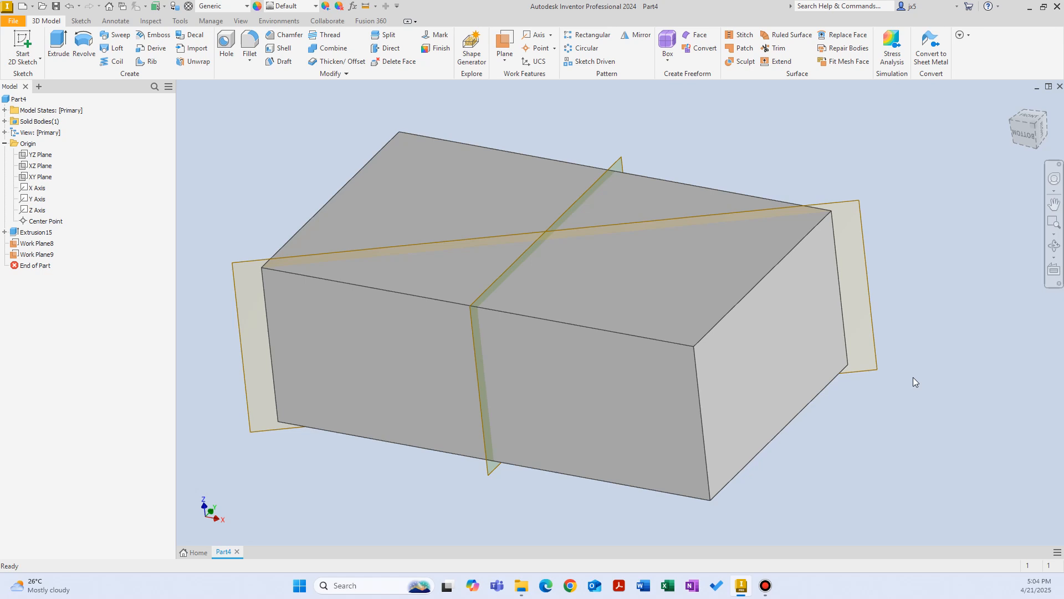
left_click(505, 58)
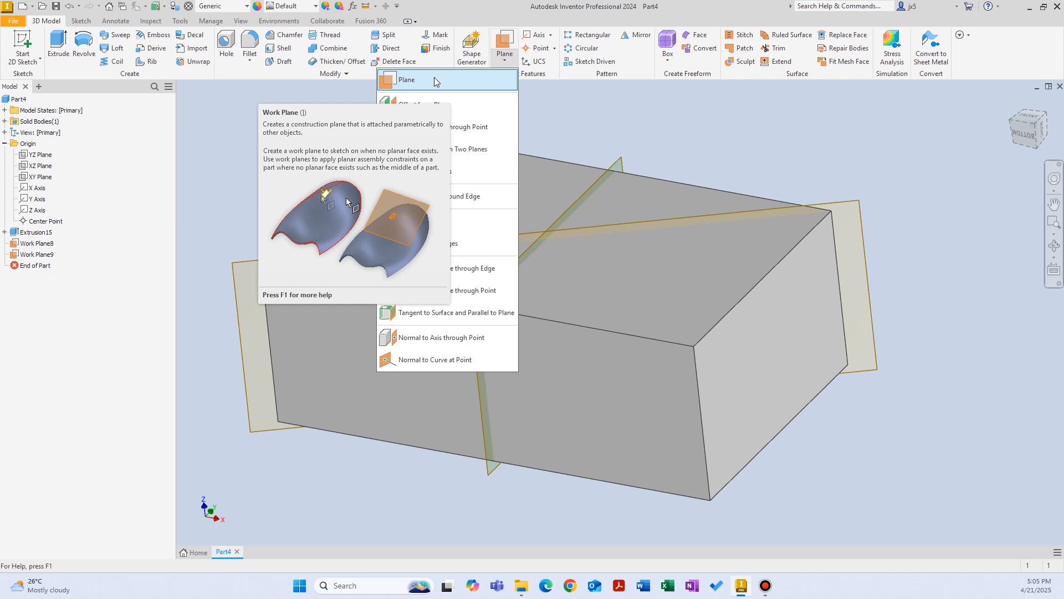
left_click(689, 139)
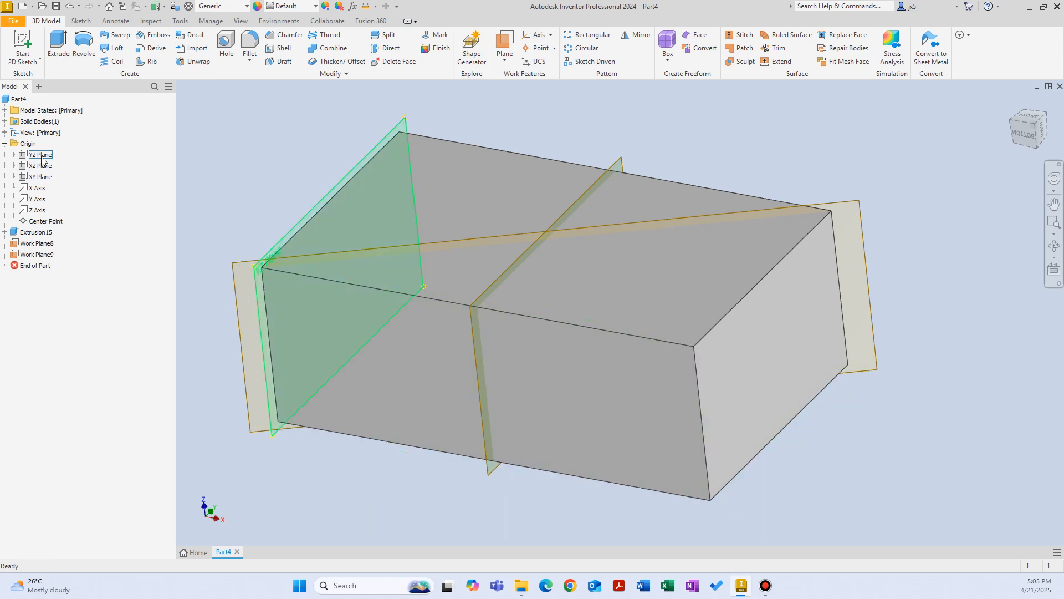
Step: Highlight the XY and XZ origin planes together with the X axis to examine where the two planes meet
left_click(42, 176)
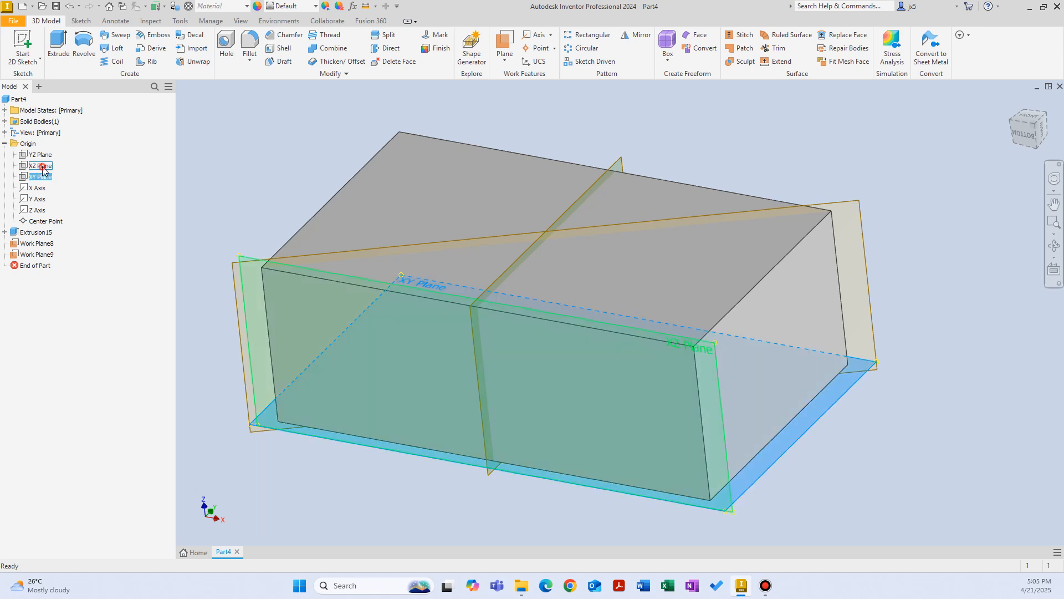
left_click(42, 168, "ctrl")
left_click(40, 189, "ctrl")
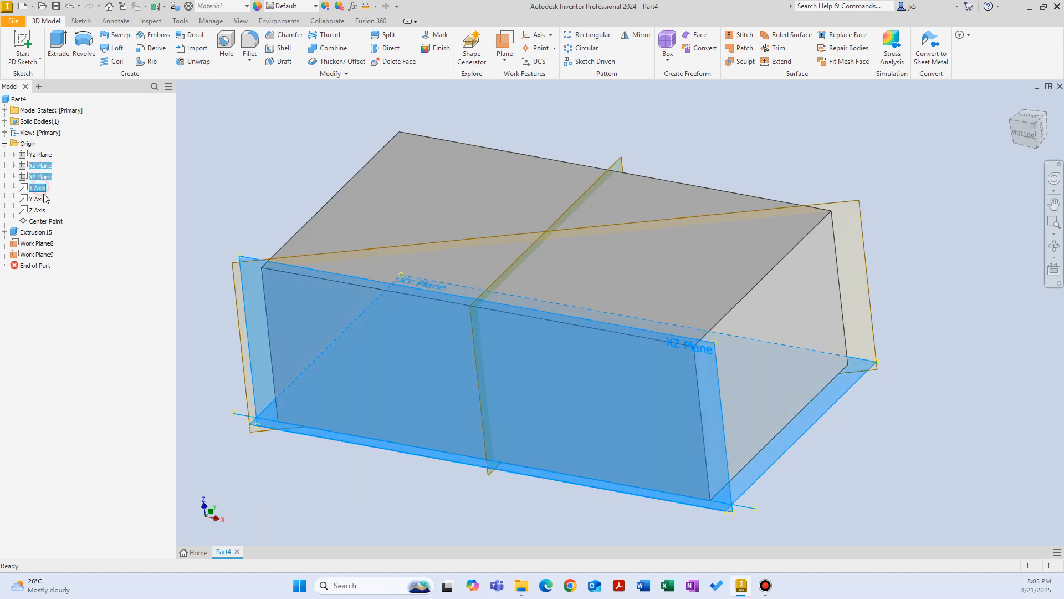
left_click(206, 161)
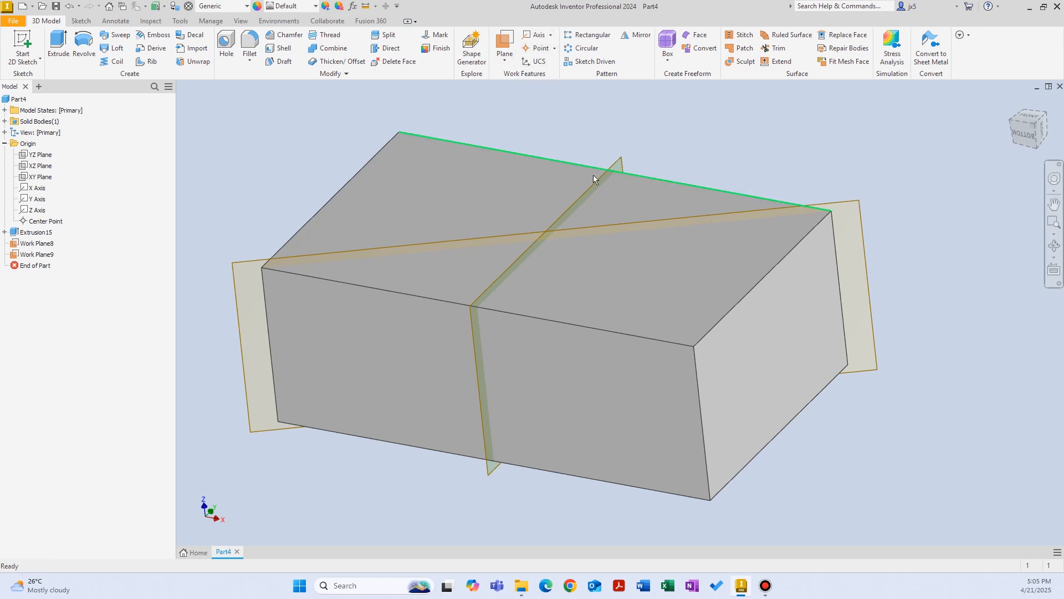
Step: Create a work axis along the intersection of the block's midplane work plane and the diagonal work plane
left_click(615, 164)
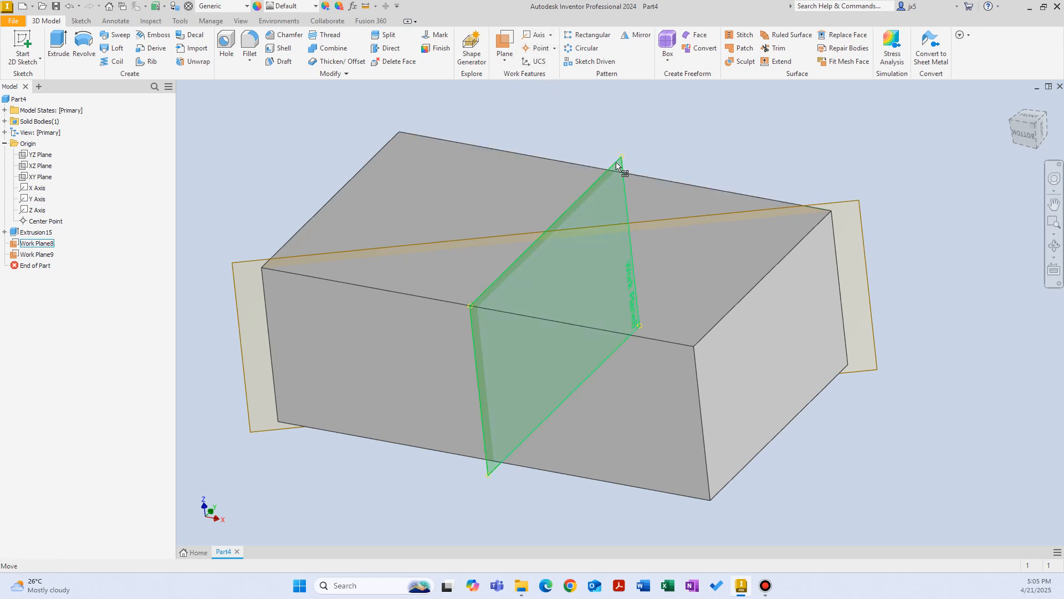
left_click(863, 207)
left_click(792, 126)
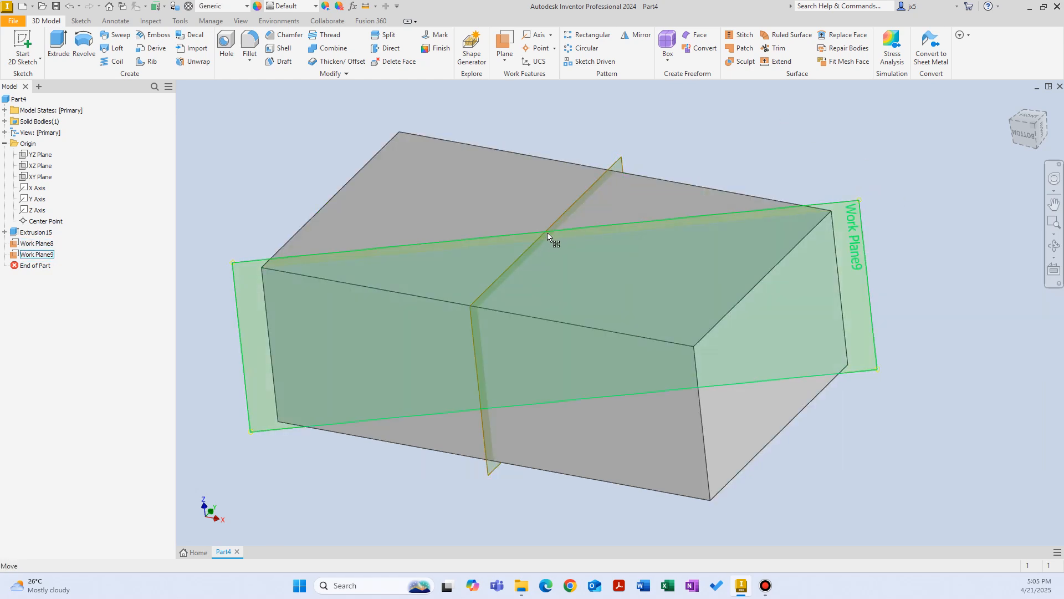
left_click(537, 34)
left_click(624, 161)
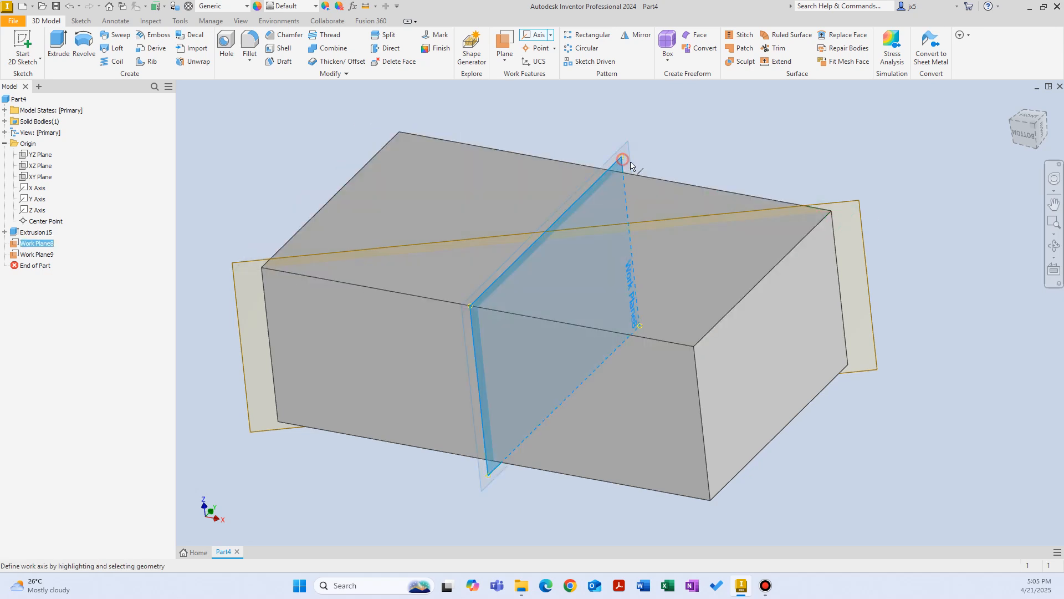
left_click(863, 205)
scroll(539, 226, "down", 5)
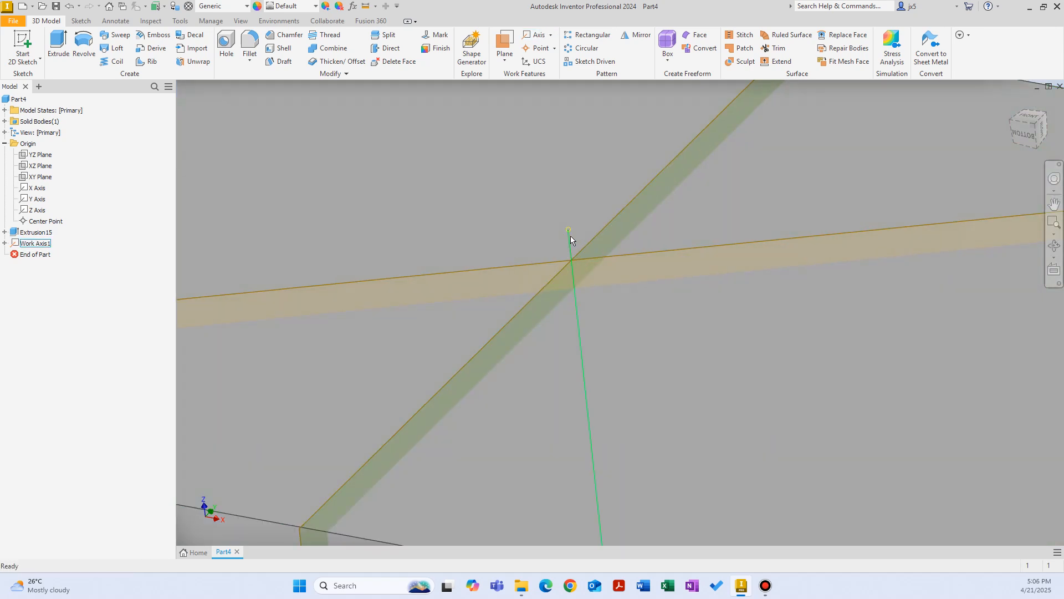
mouse_move(570, 236)
scroll(607, 256, "up", 5)
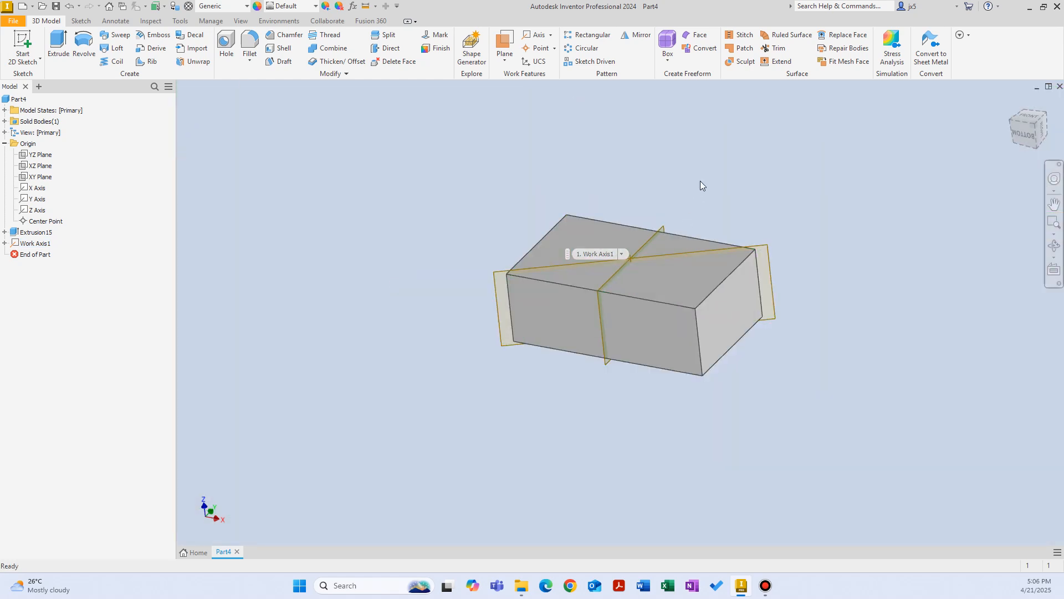
scroll(720, 174, "down", 3)
Step: Highlight the block's top face, the midplane and the diagonal work plane together to examine their common intersection
left_click(577, 213)
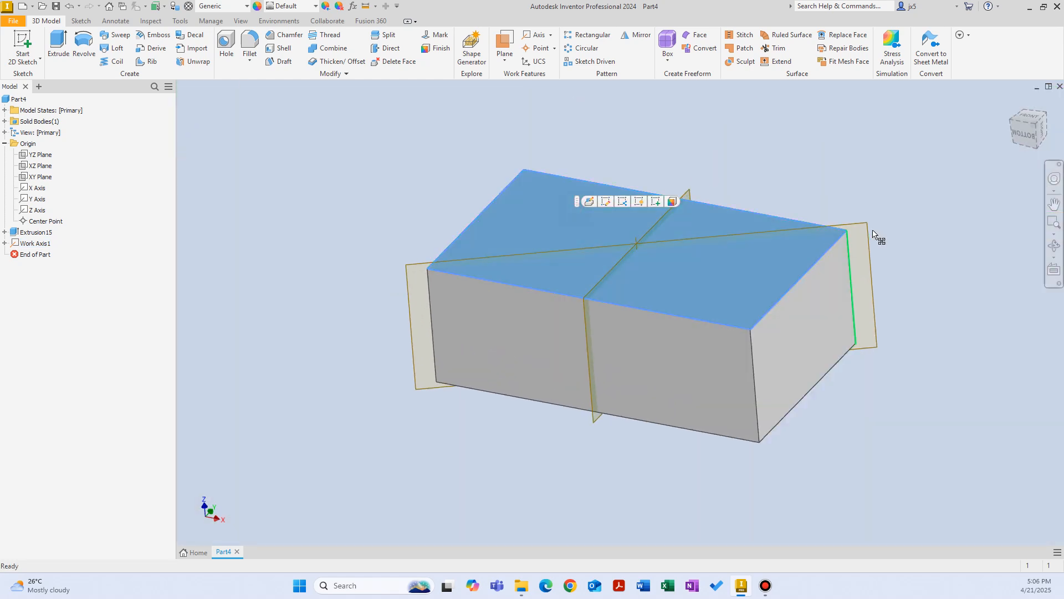
left_click(873, 155)
left_click(692, 194)
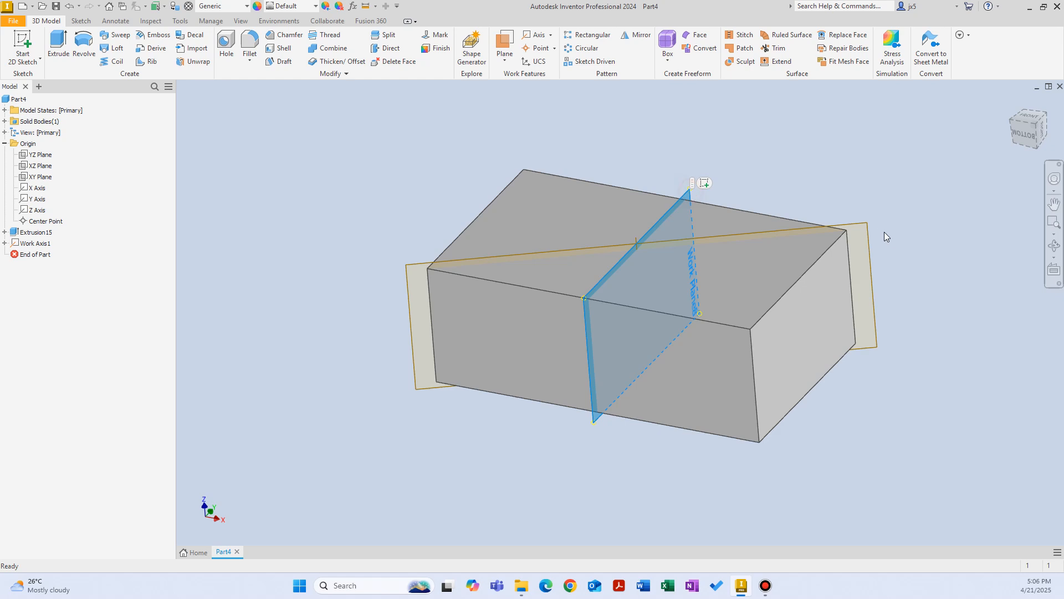
left_click(869, 232, "ctrl")
left_click(607, 210, "ctrl")
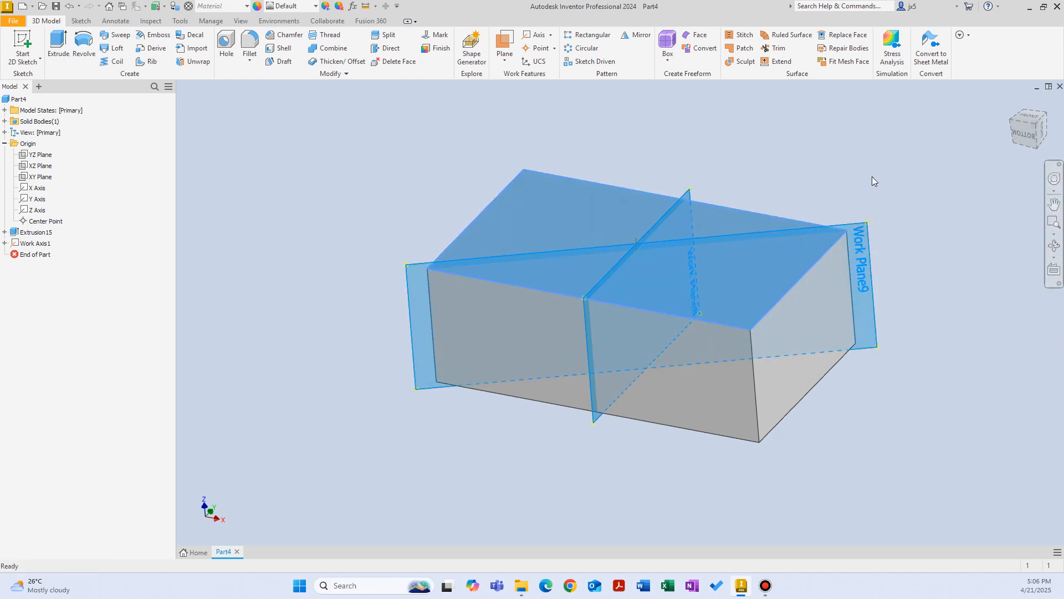
left_click(877, 160)
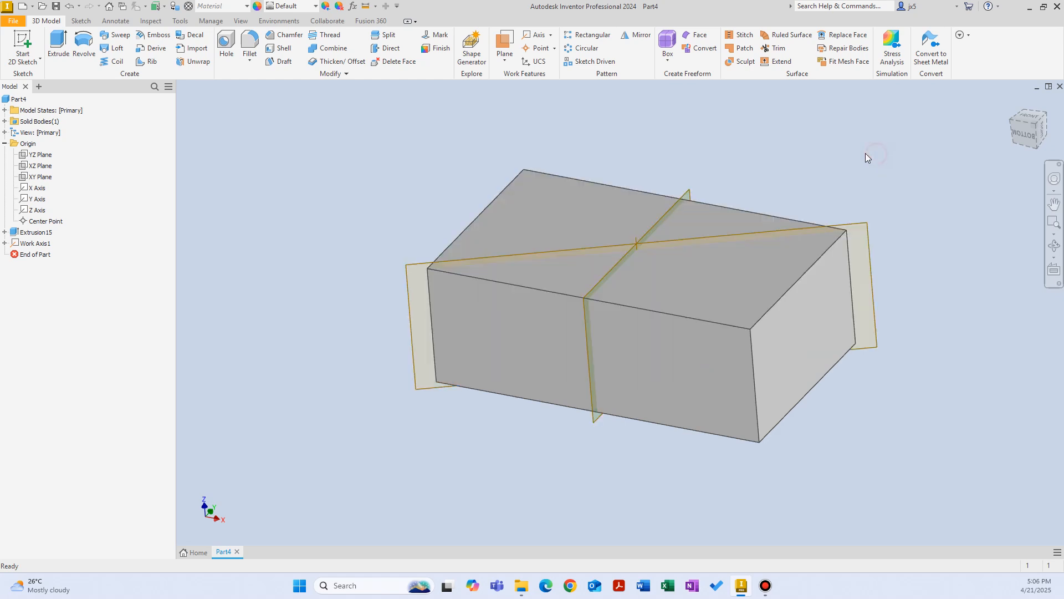
Step: Create a work point where the block's top face, the midplane and the diagonal work plane intersect
left_click(538, 48)
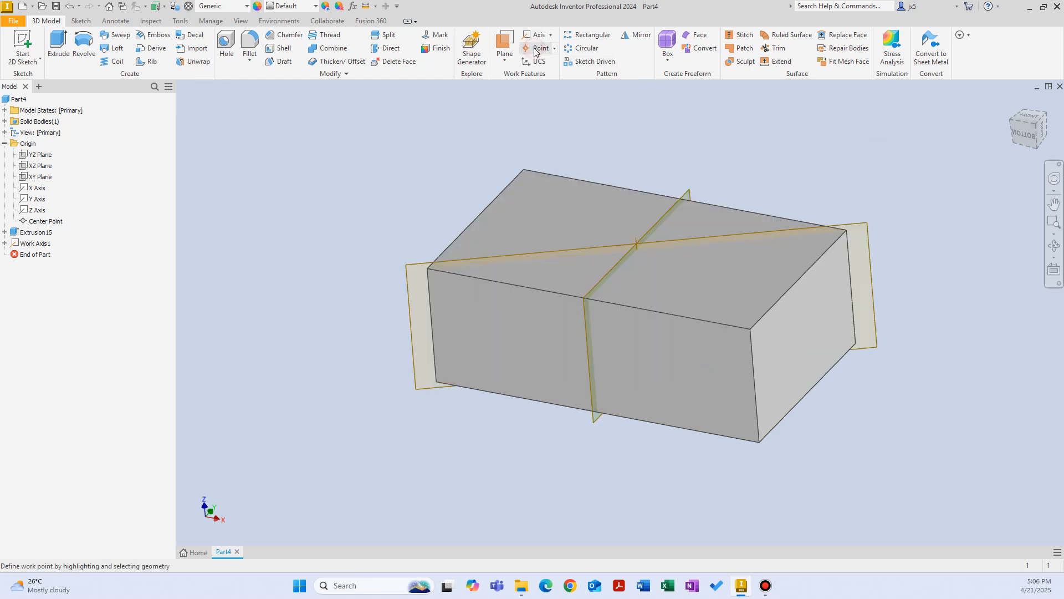
left_click(560, 199)
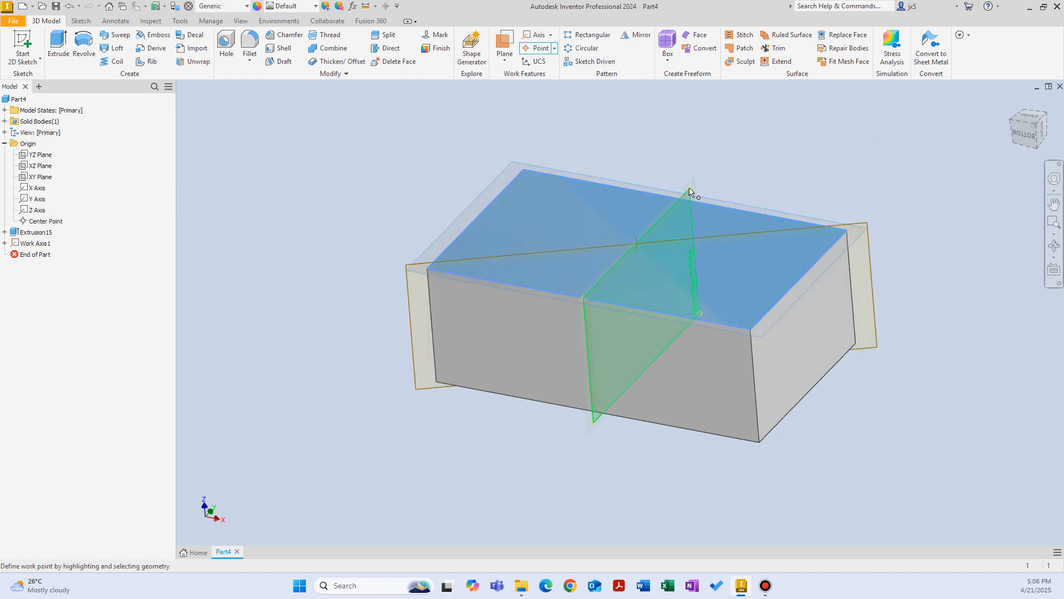
left_click(689, 189)
left_click(860, 226)
scroll(640, 247, "down", 8)
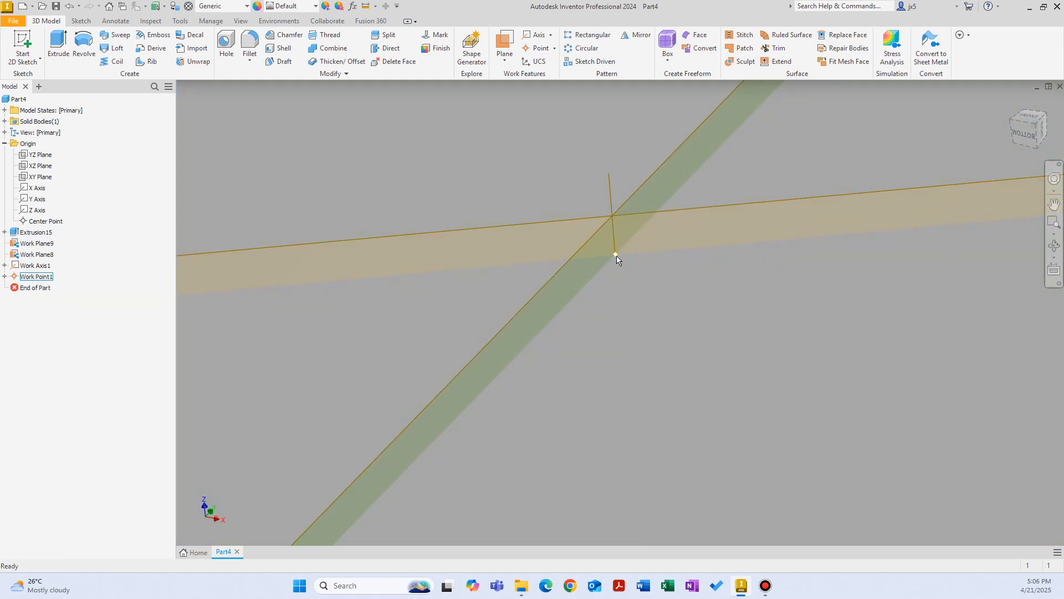
scroll(617, 259, "up", 3)
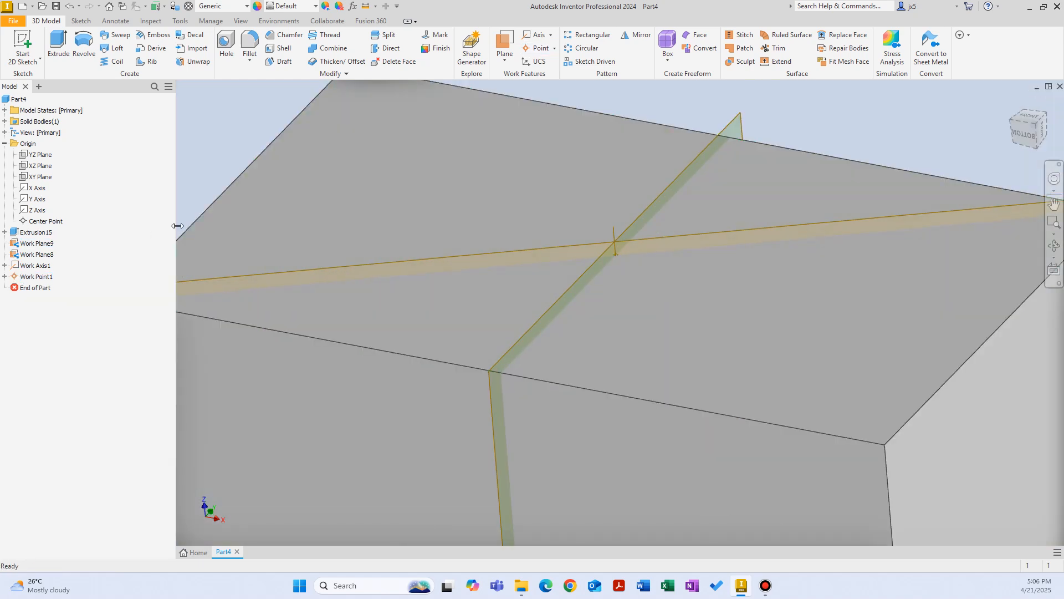
scroll(187, 232, "up", 3)
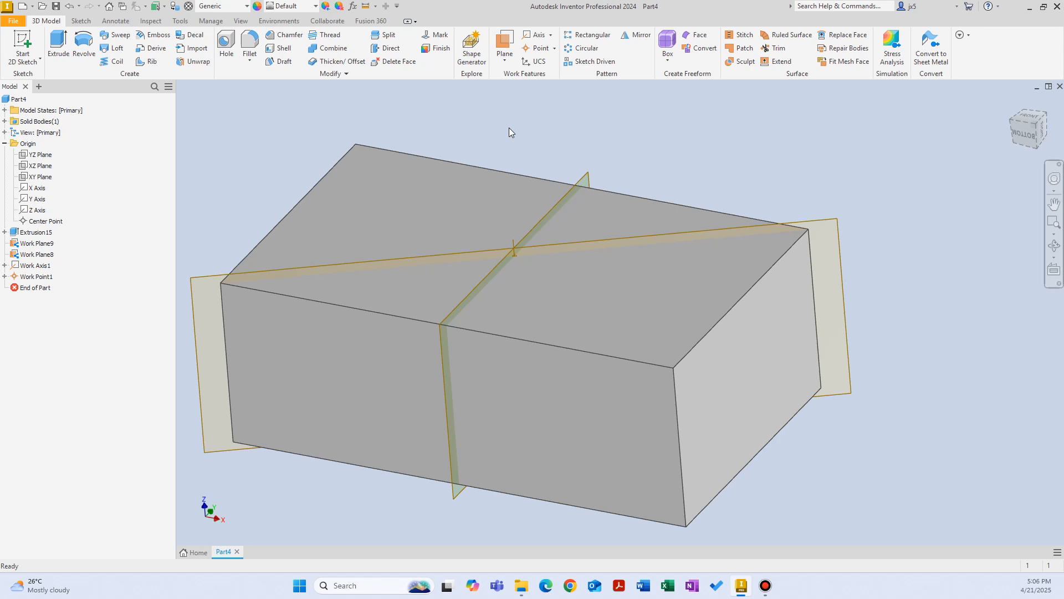
left_click(503, 58)
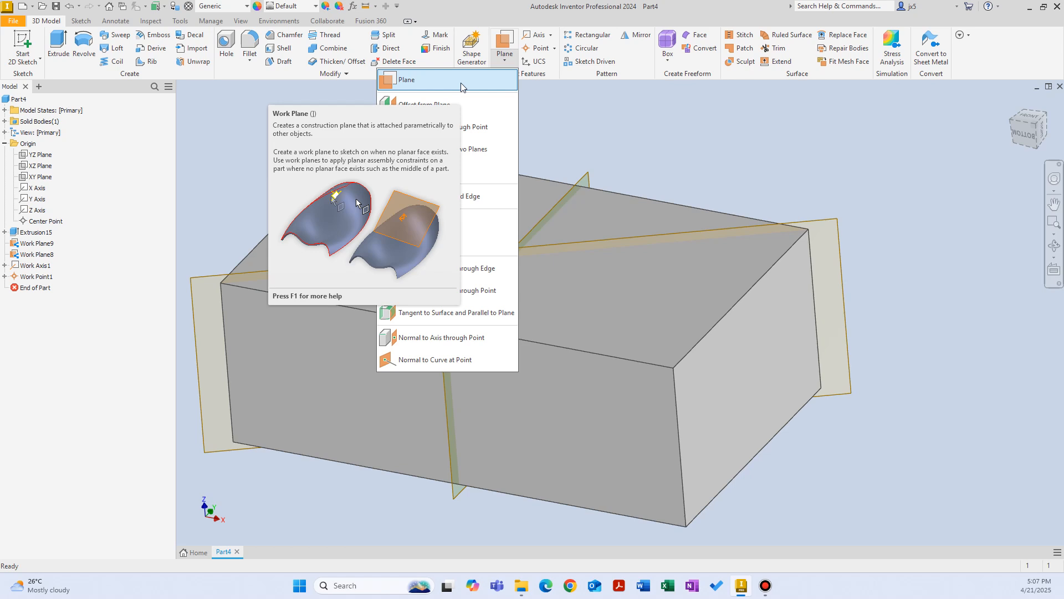
left_click(235, 113)
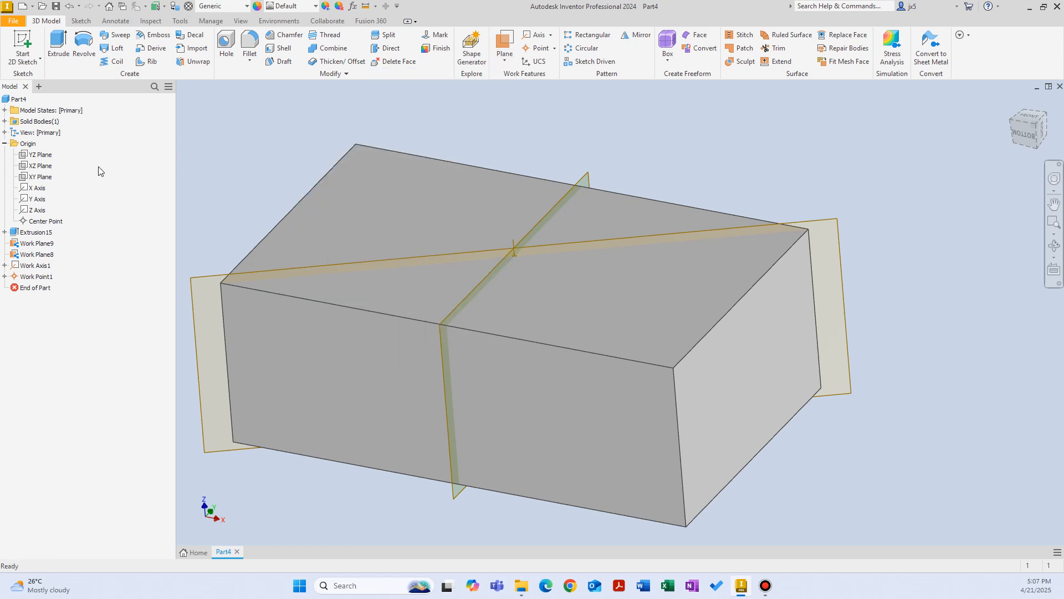